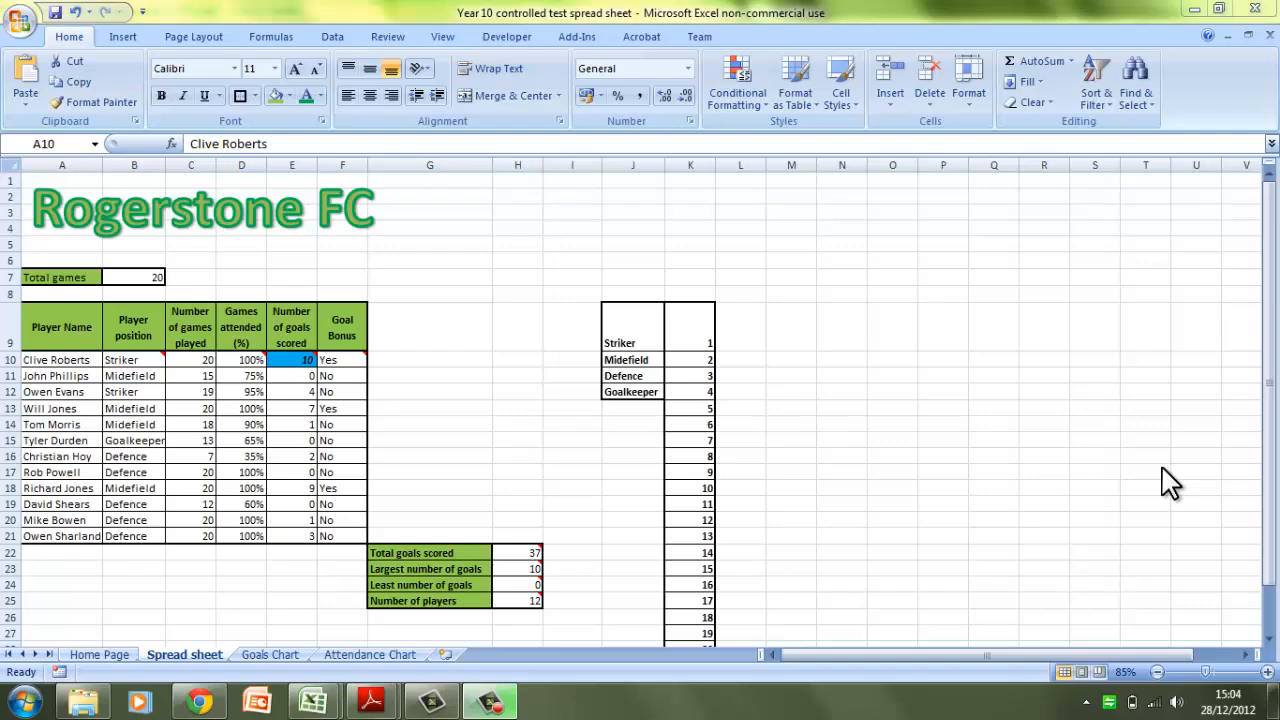
Examine the Modelling mark scheme in Adobe Reader and the heading layout and formatting of the finished Rogerstone FC example sheet in Excel.
mouse_move(370, 700)
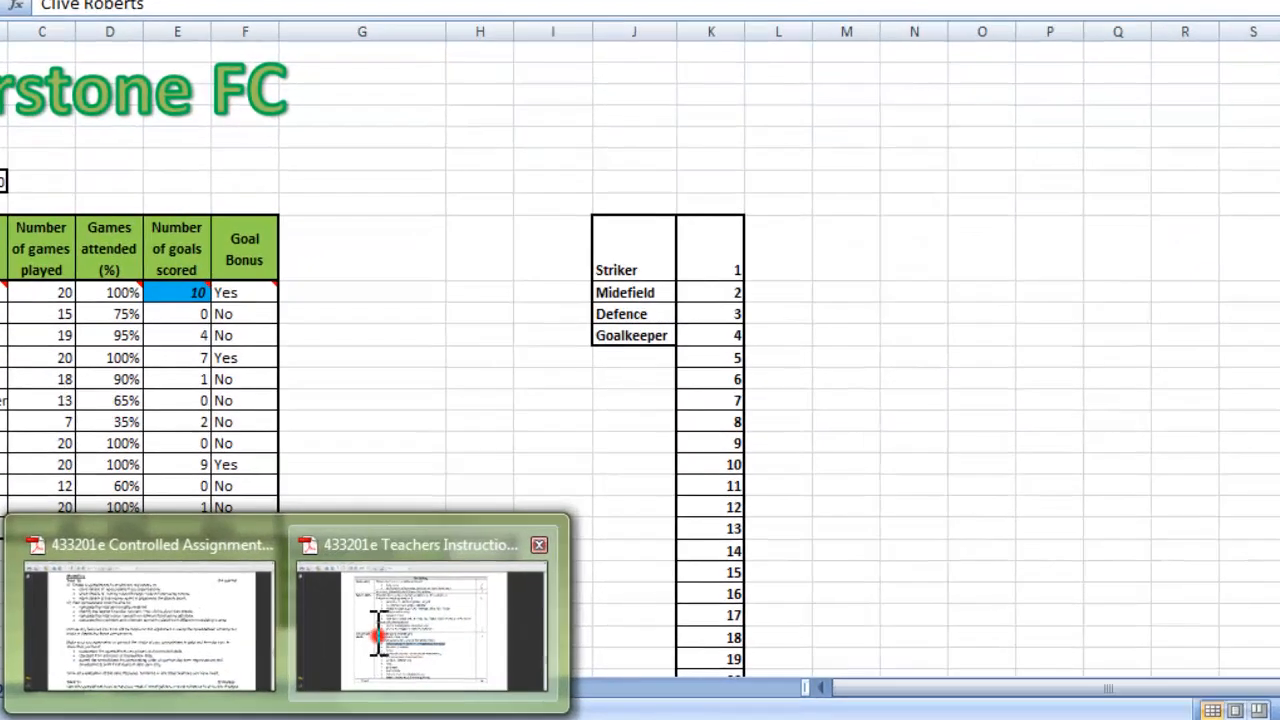
left_click(375, 635)
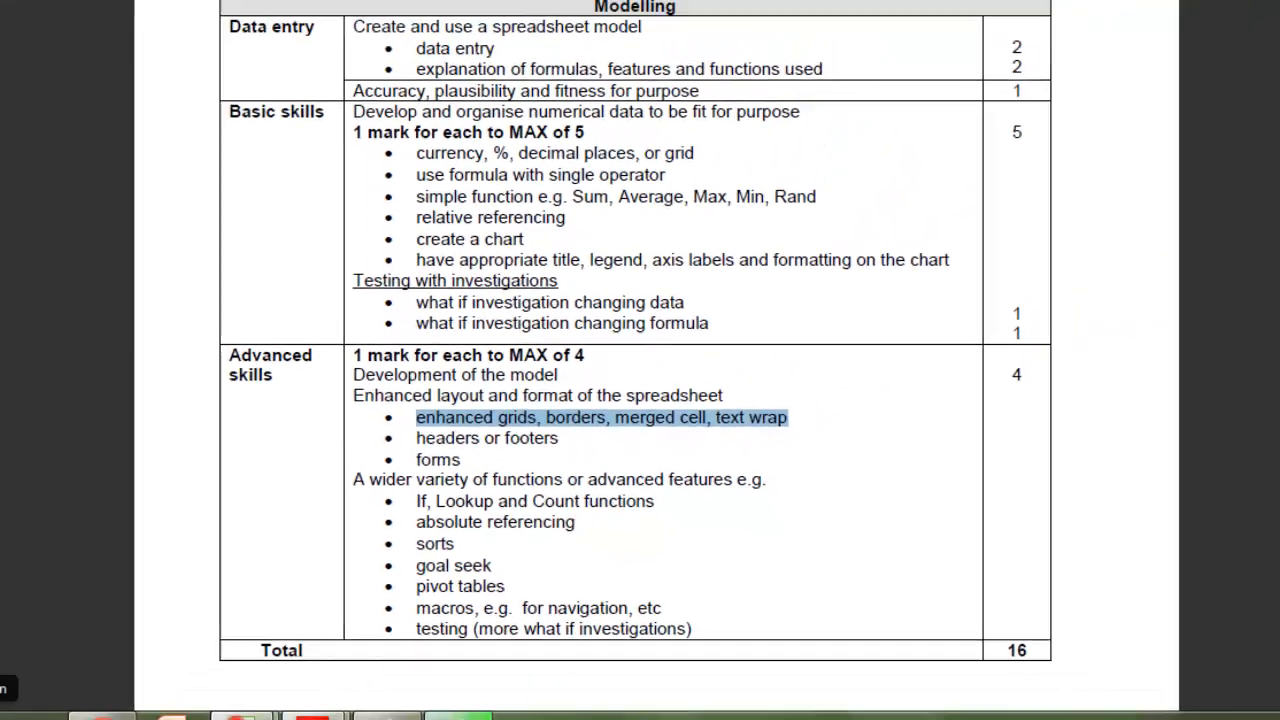
mouse_move(313, 700)
left_click(248, 572)
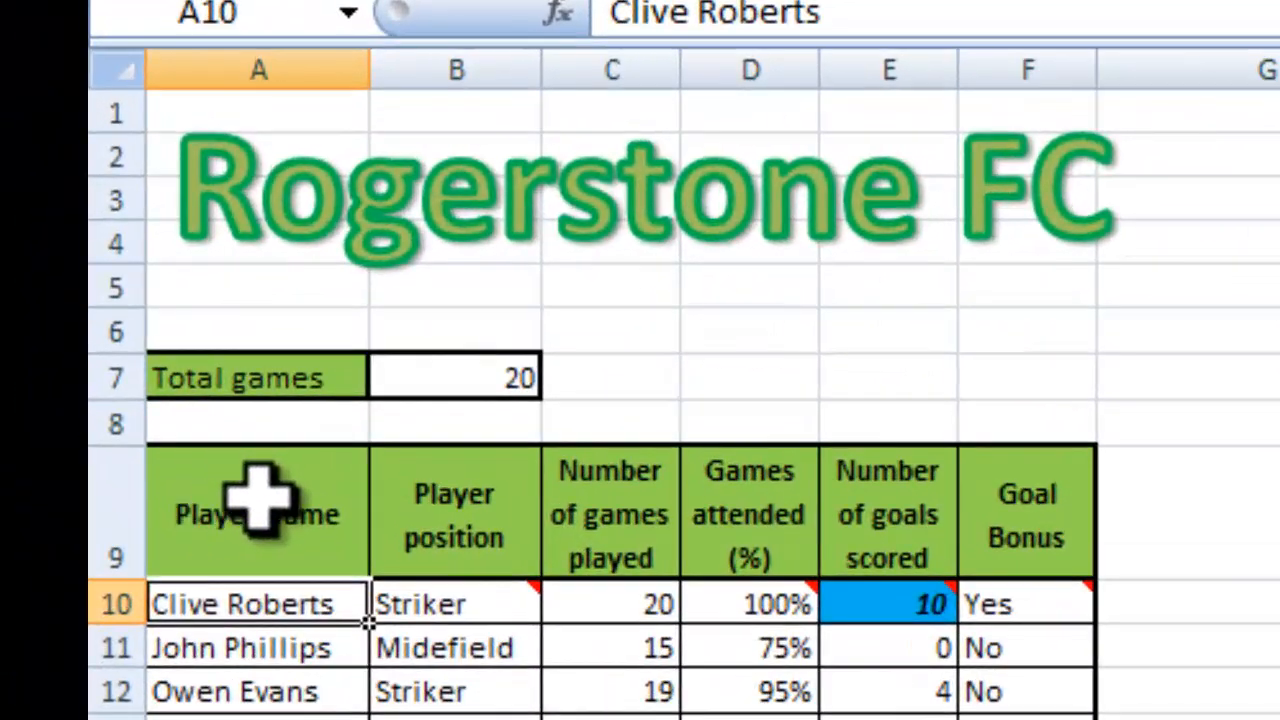
left_click(201, 442)
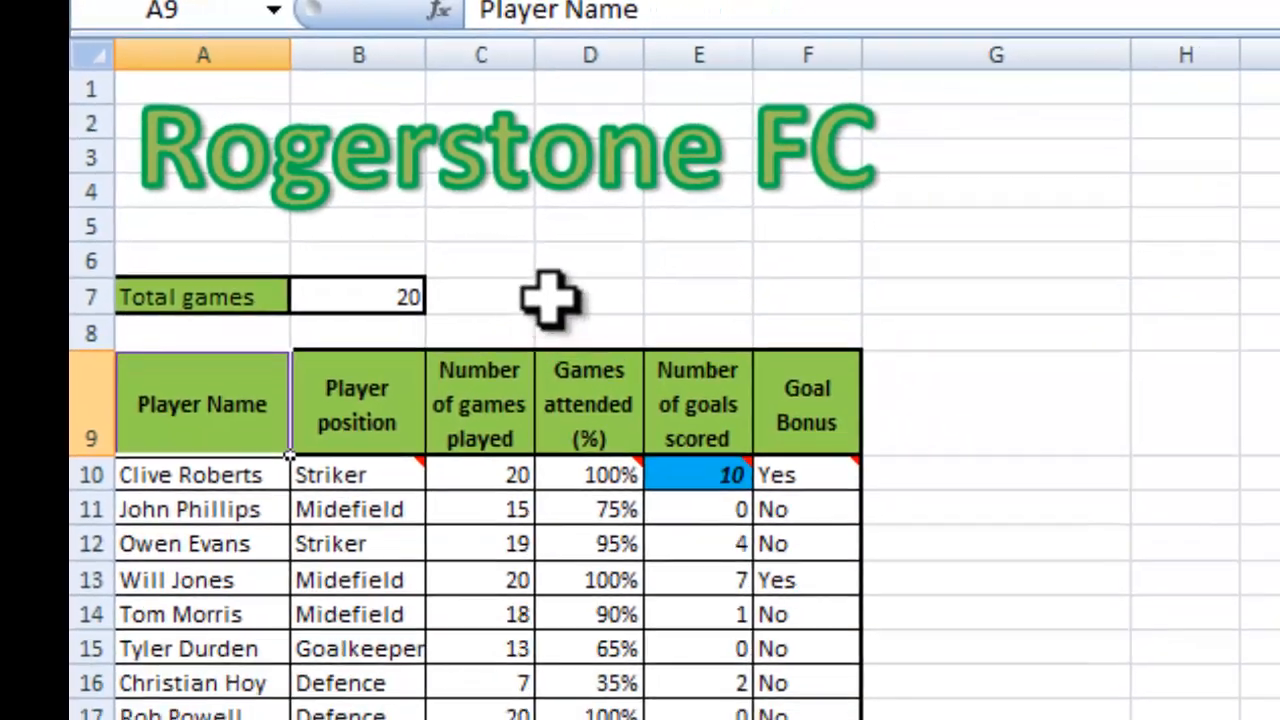
left_click(750, 378)
left_click(760, 288)
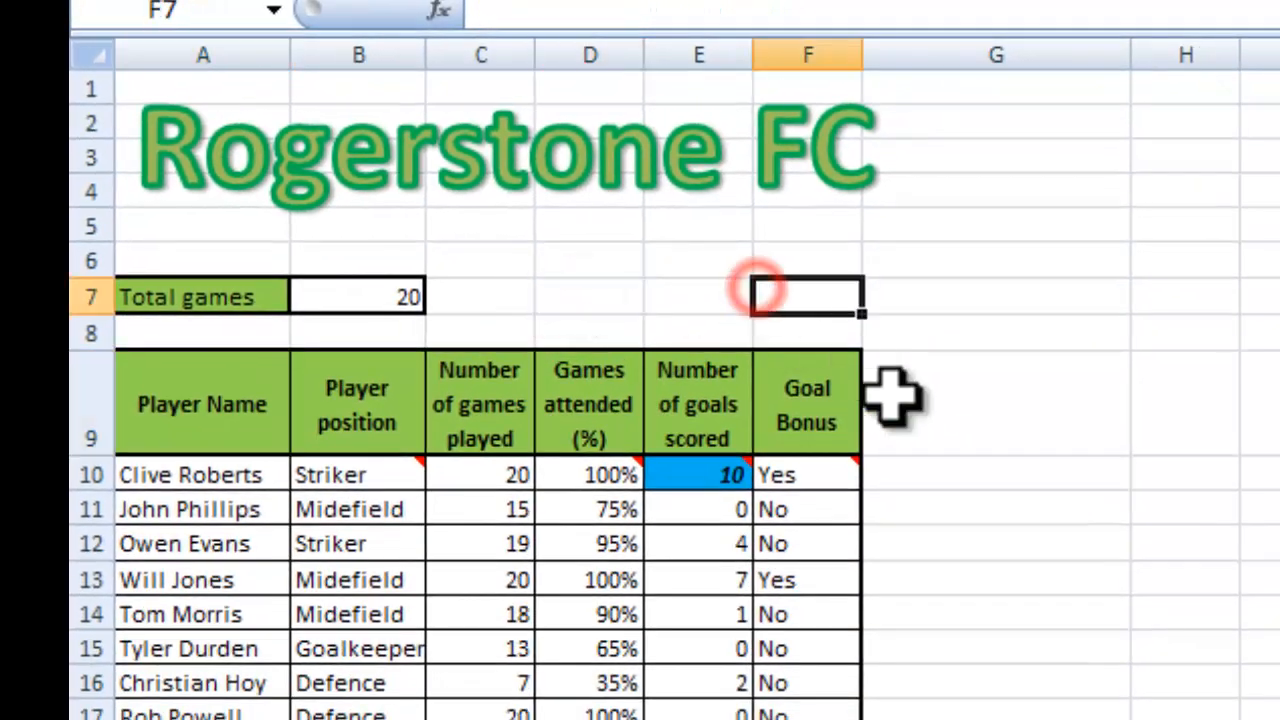
left_click(1028, 390)
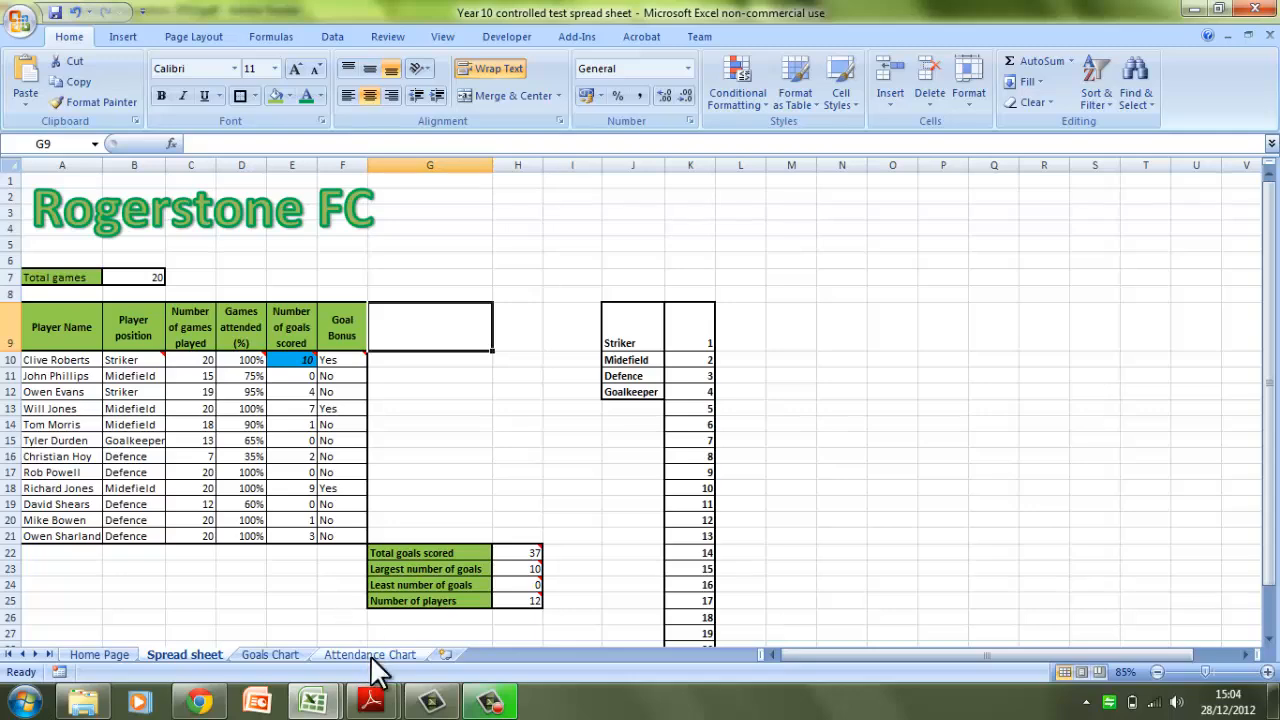
mouse_move(371, 702)
left_click(424, 648)
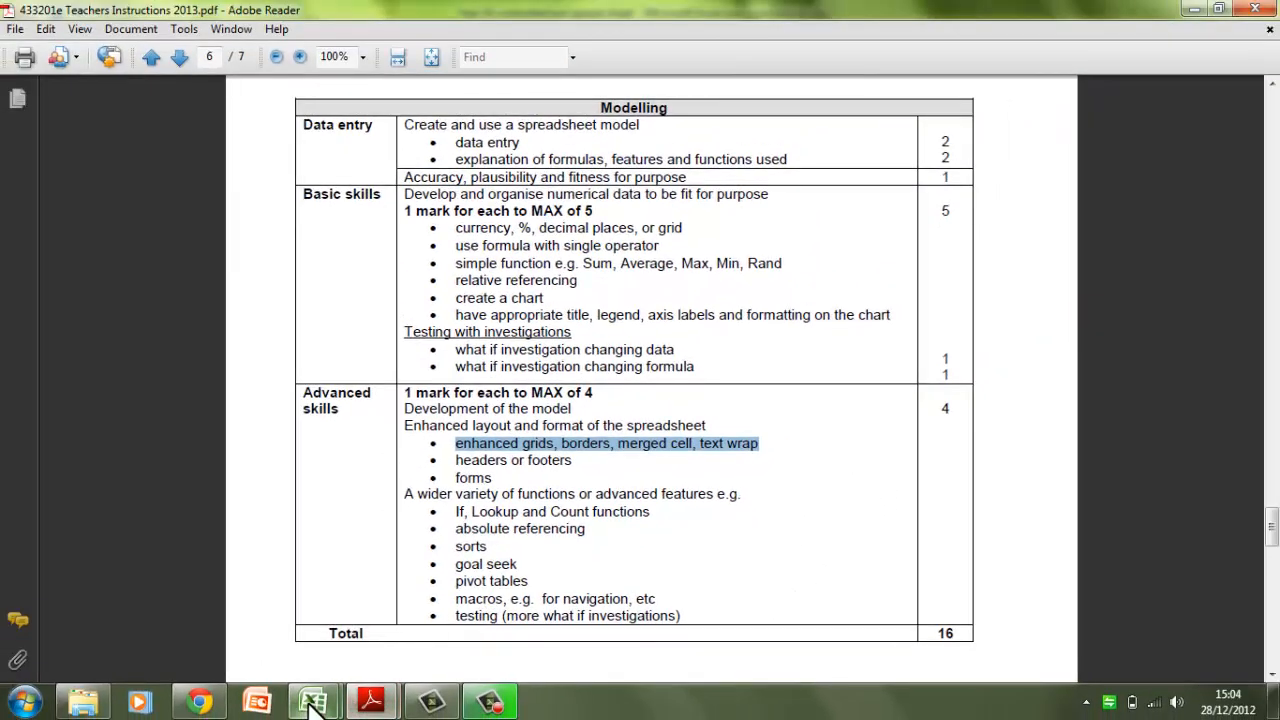
Switch to Excel and close the Rogerstone FC workbook without saving its changes.
mouse_move(313, 703)
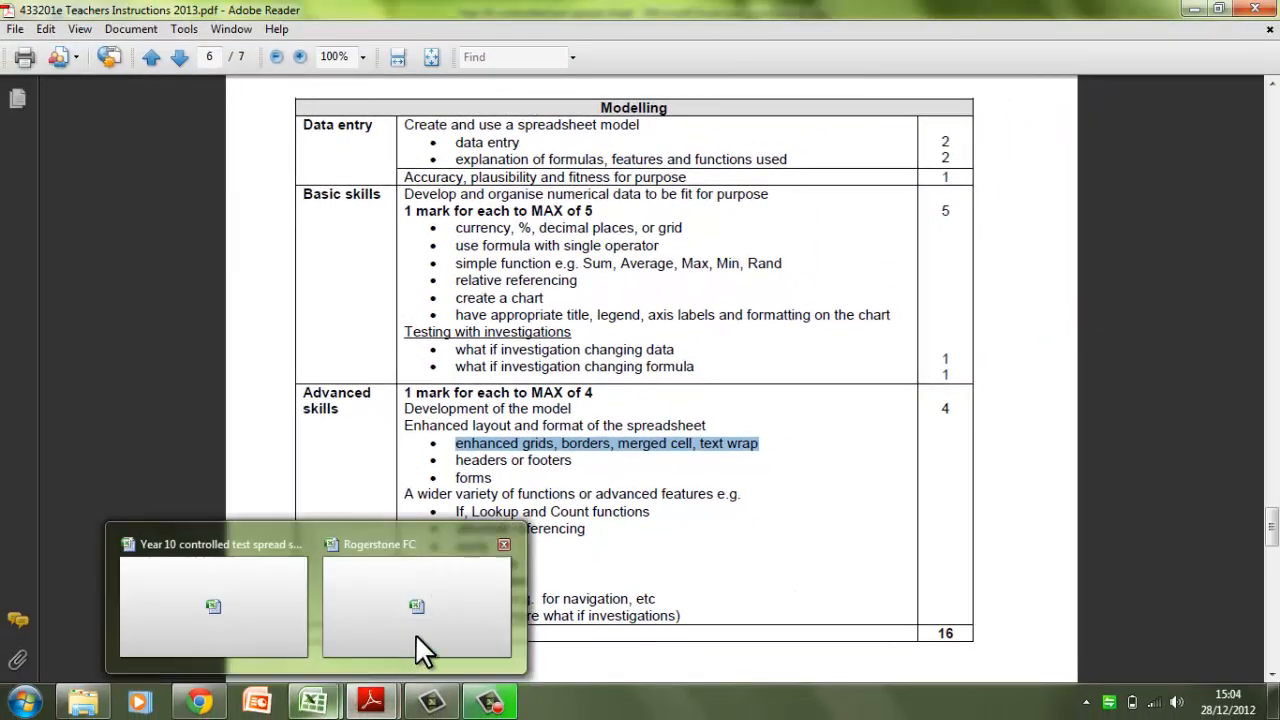
left_click(505, 545)
key("ctrl+w")
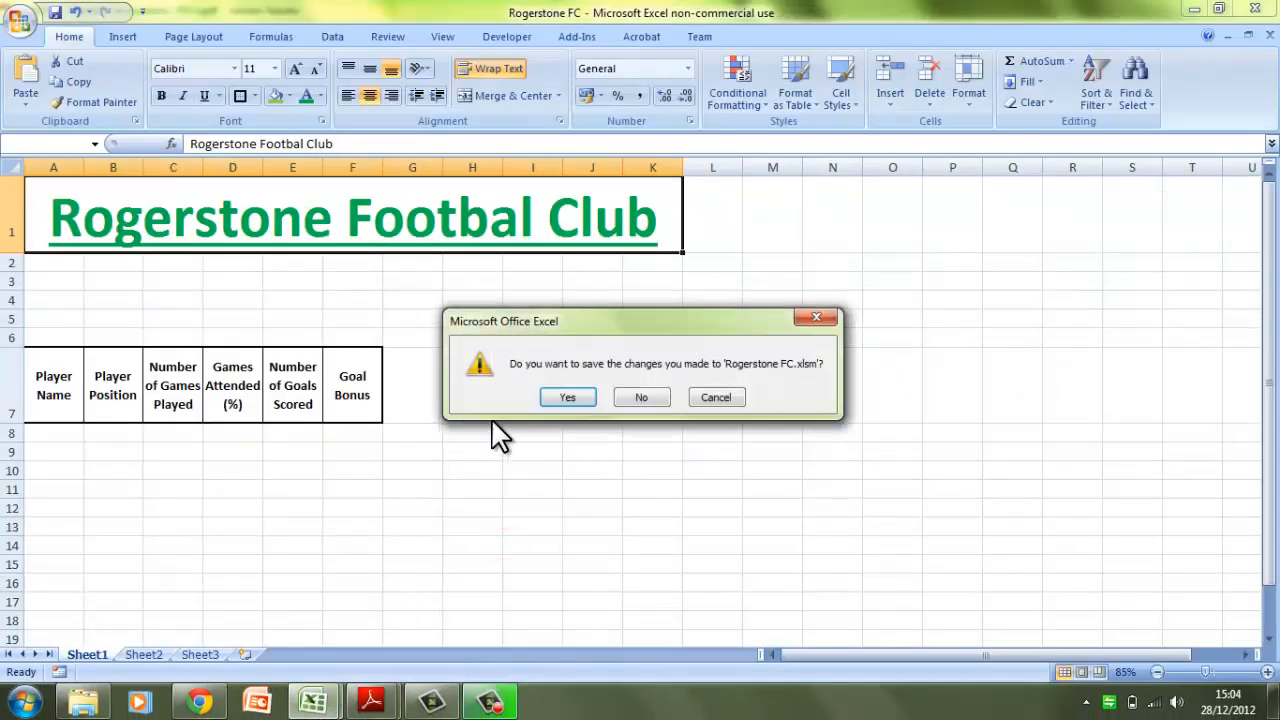
left_click(628, 397)
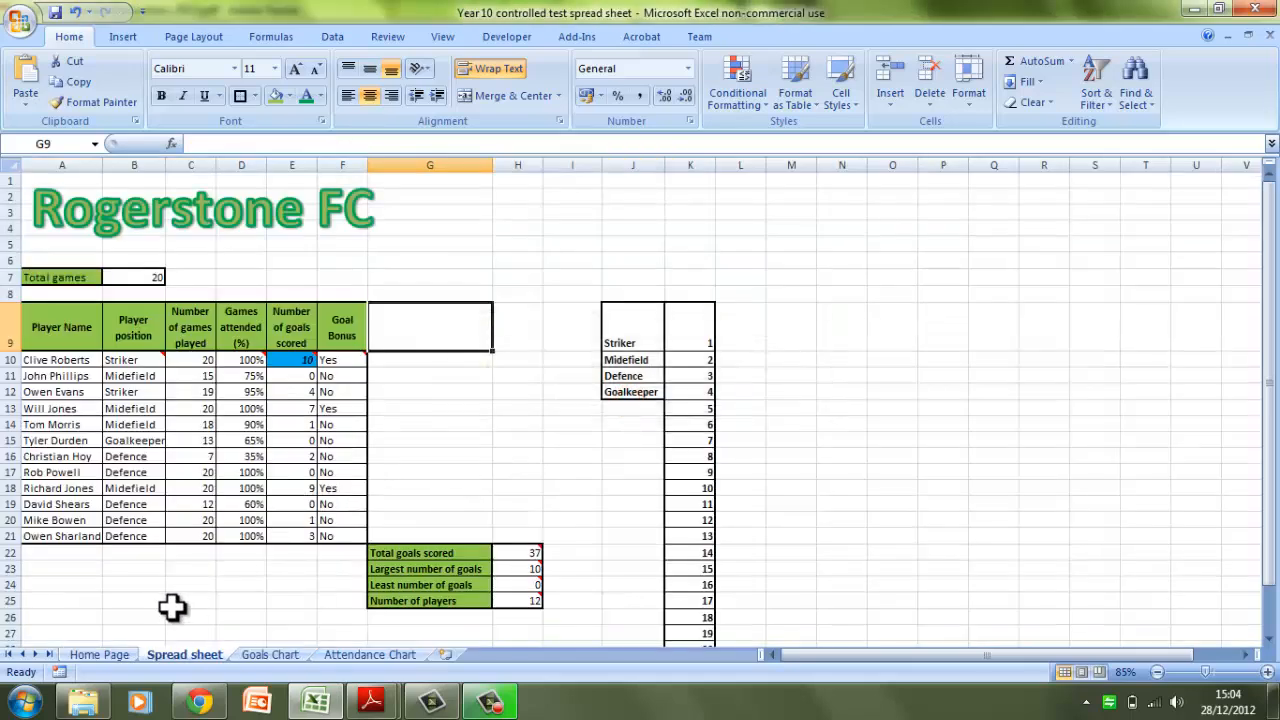
Open the Rogerstone FC workbook from the ICT > Controlled Test > Spread sheet folder in the Documents library.
left_click(90, 700)
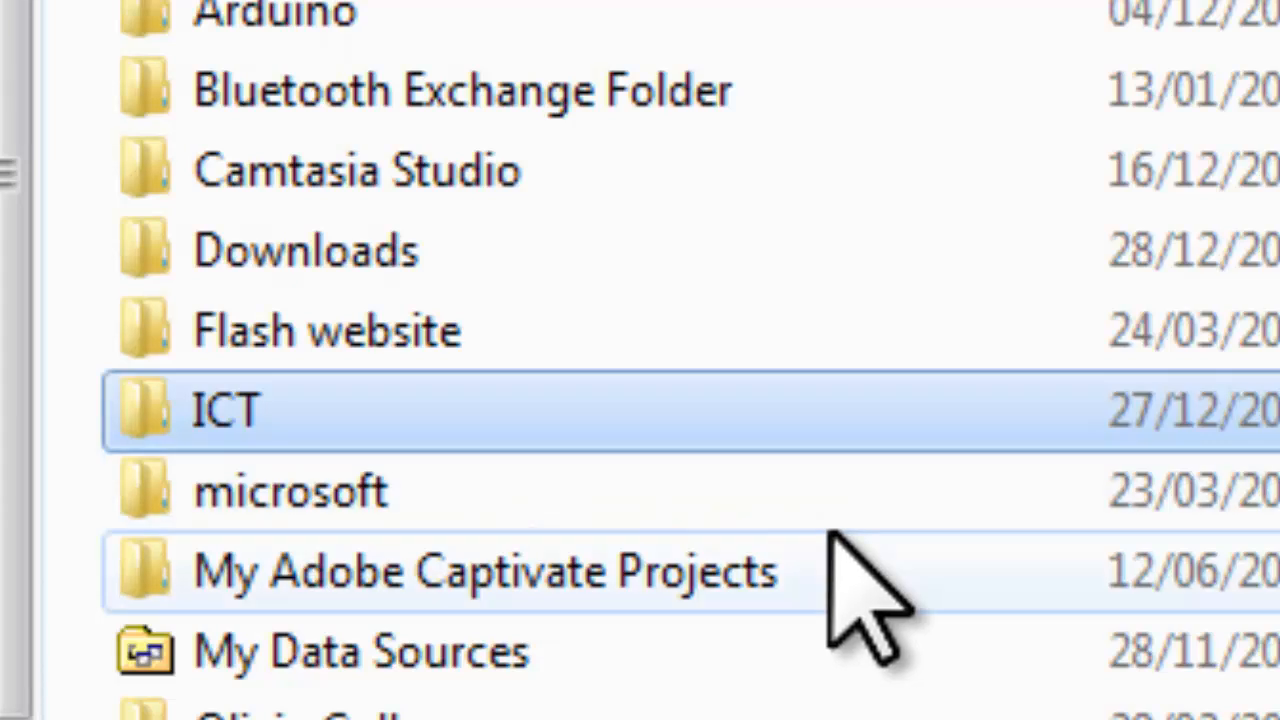
double_click(757, 410)
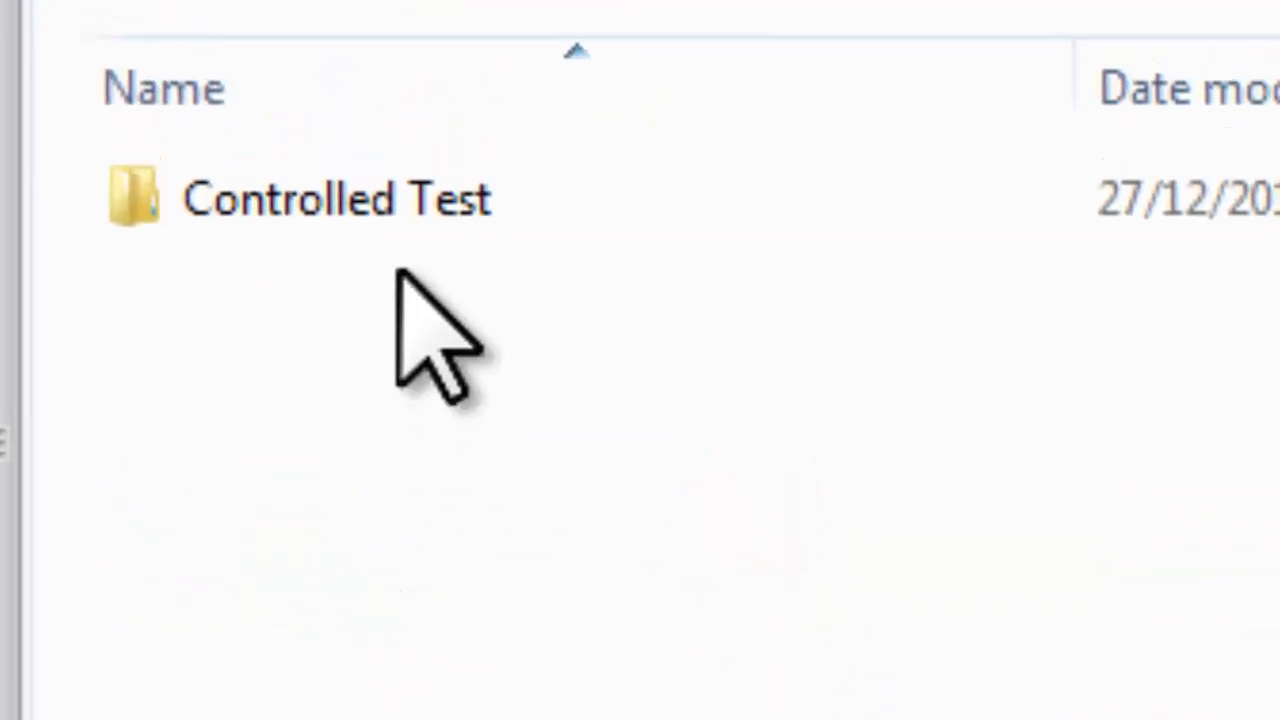
double_click(432, 178)
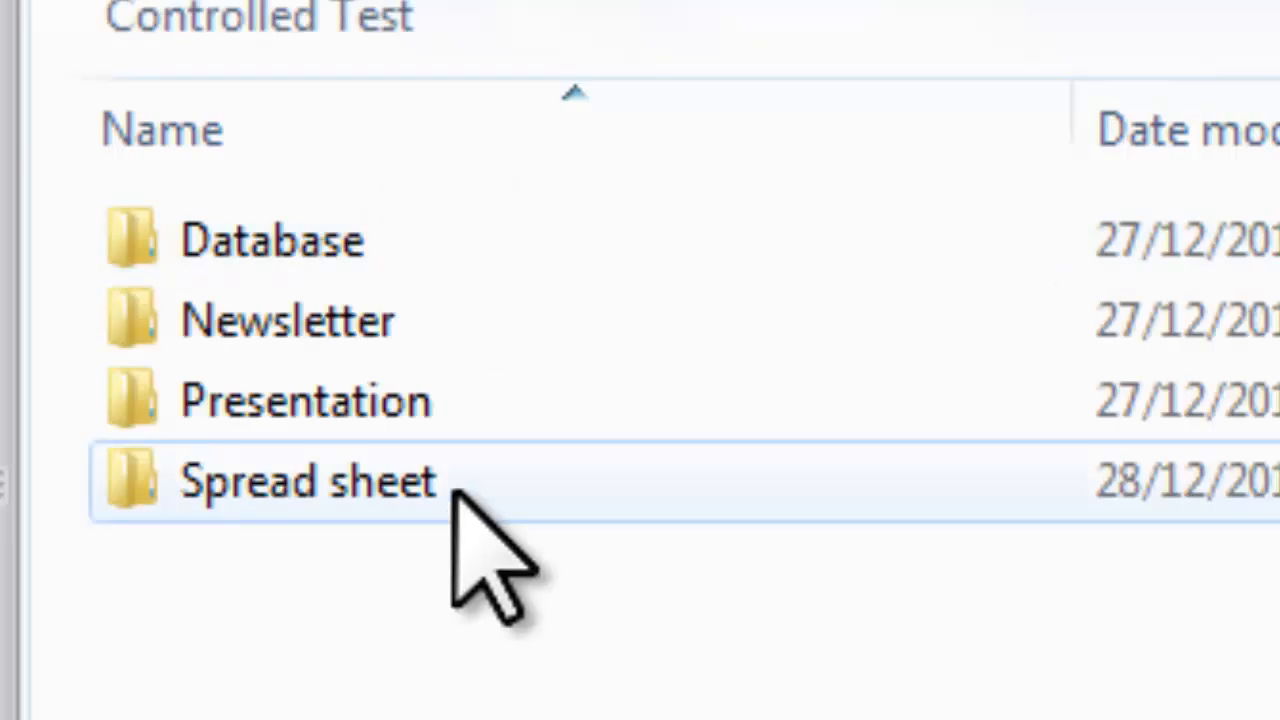
double_click(452, 490)
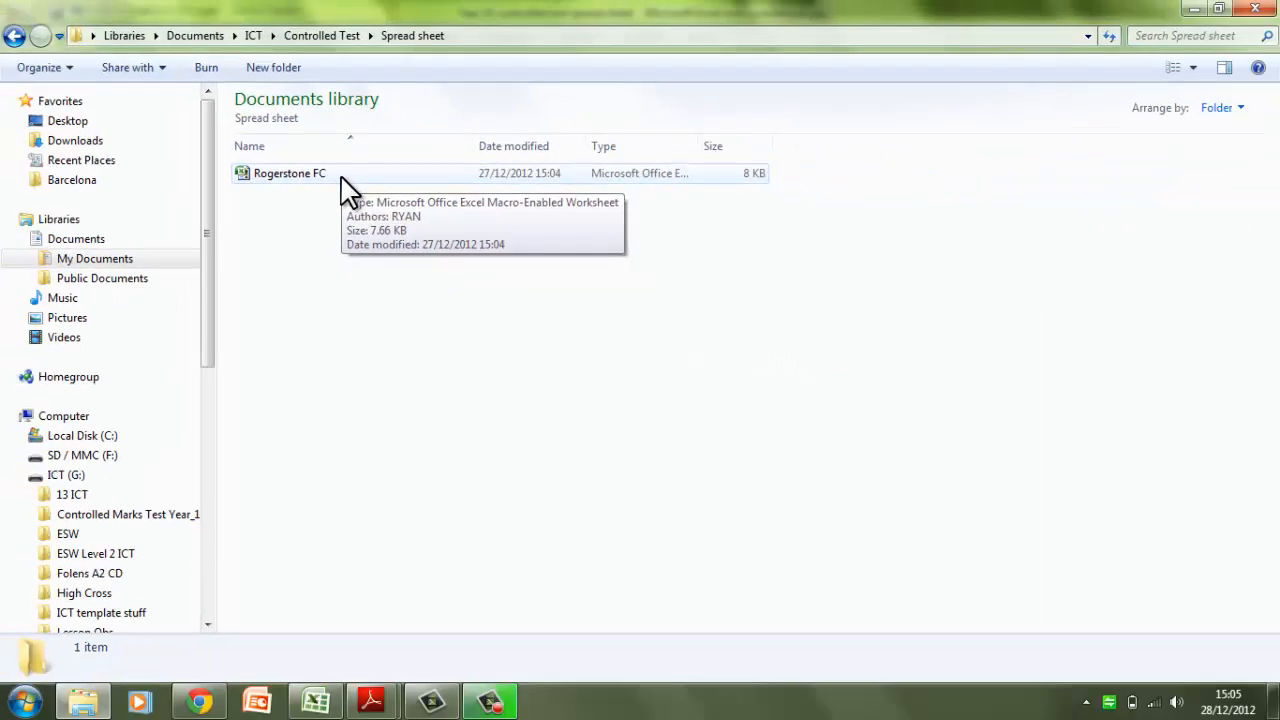
double_click(345, 187)
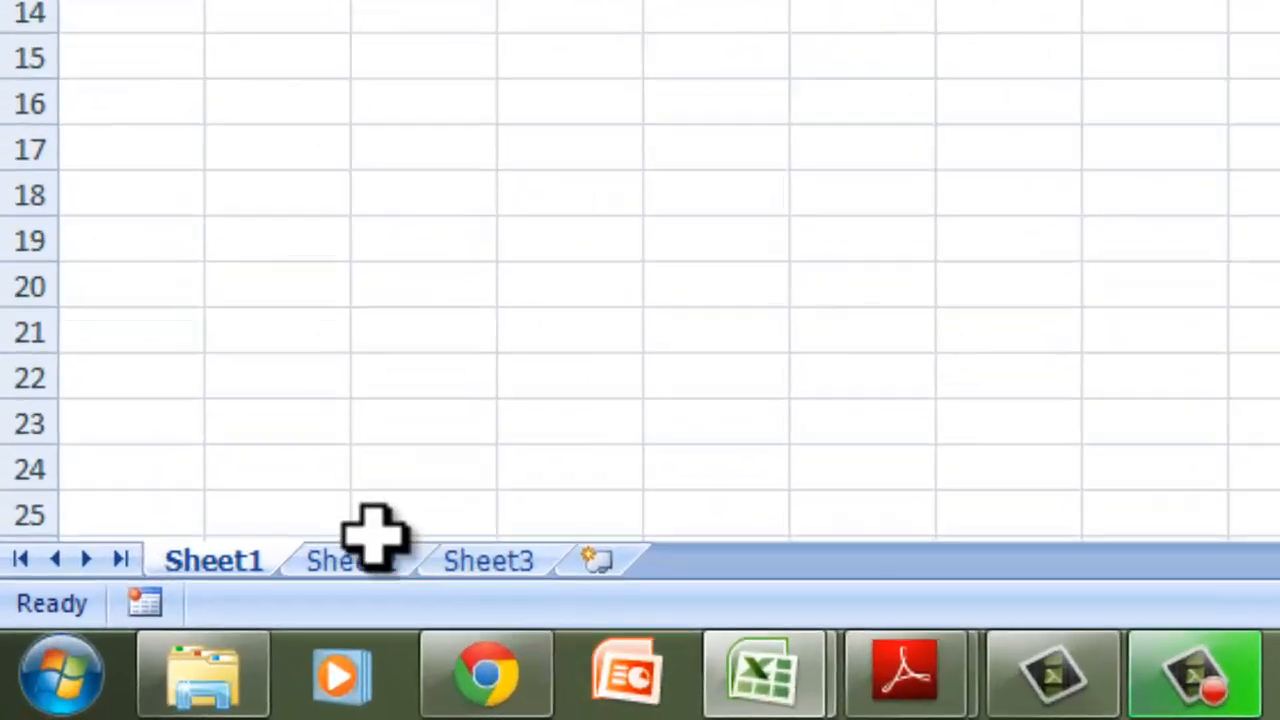
Look through Sheet1, Sheet2 and Sheet3 of the Rogerstone FC workbook, ending on Sheet1.
left_click(352, 561)
left_click(494, 558)
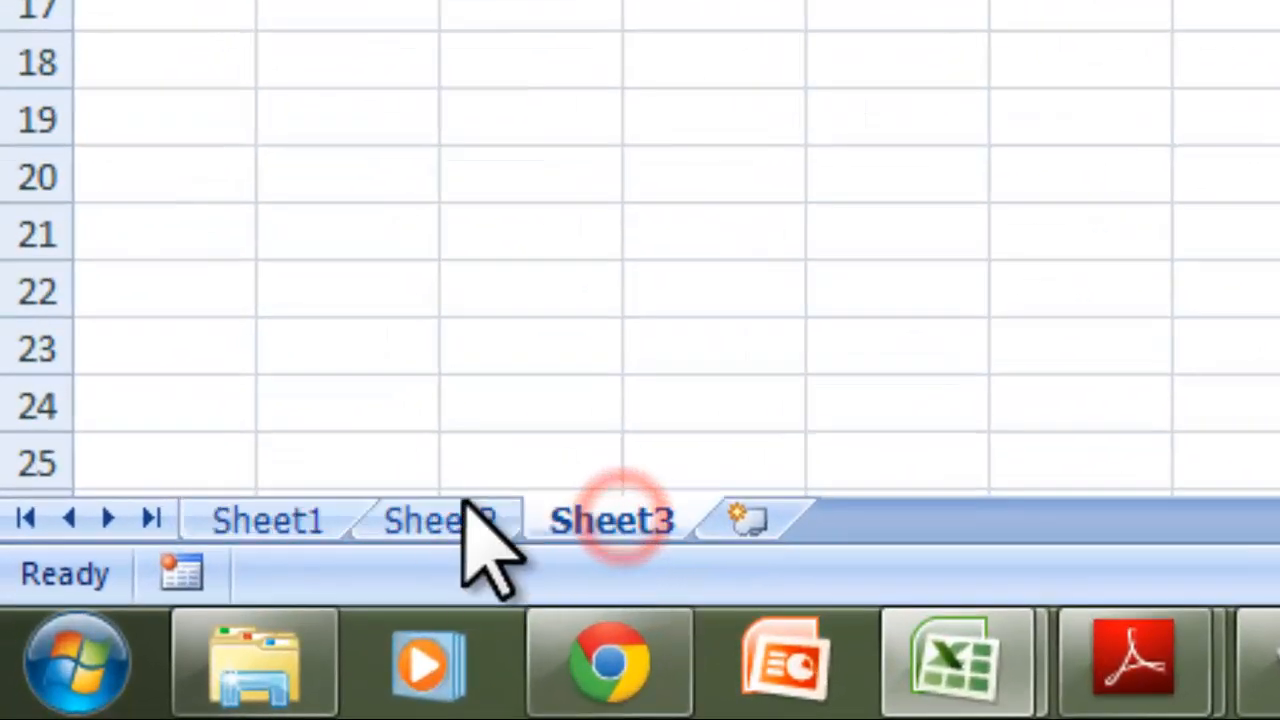
left_click(451, 514)
left_click(303, 516)
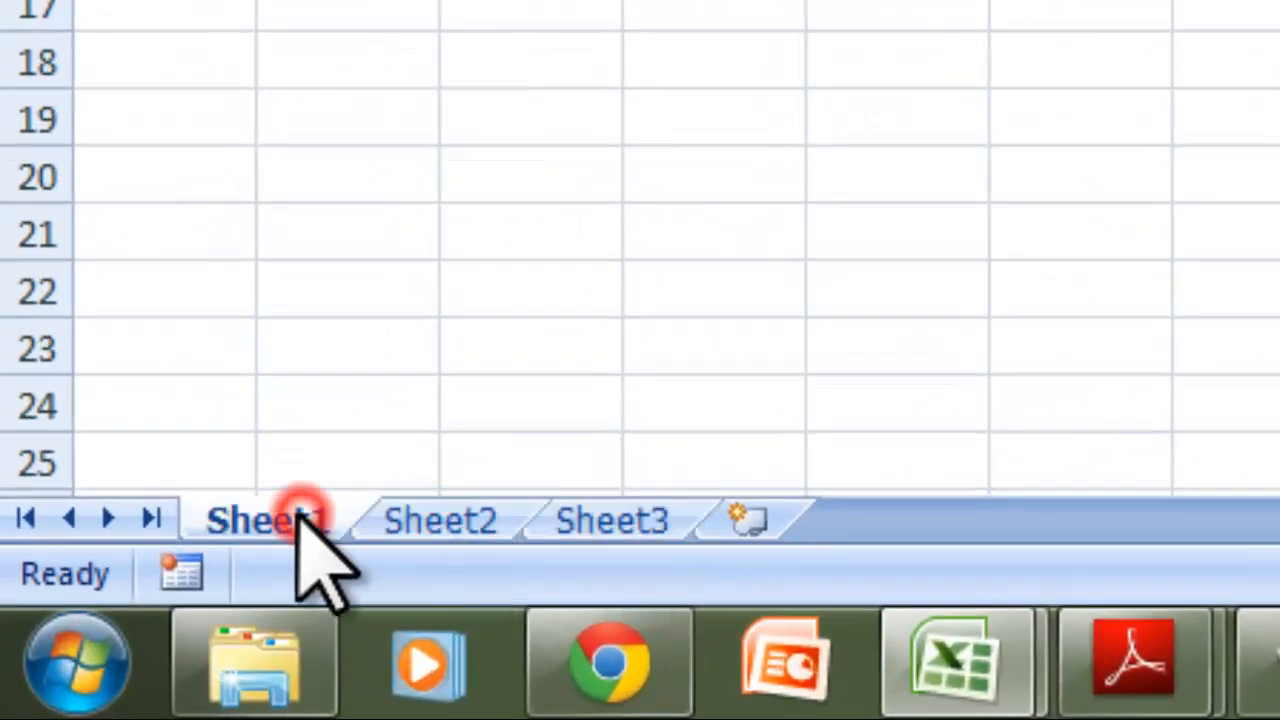
left_click(436, 505)
left_click(651, 516)
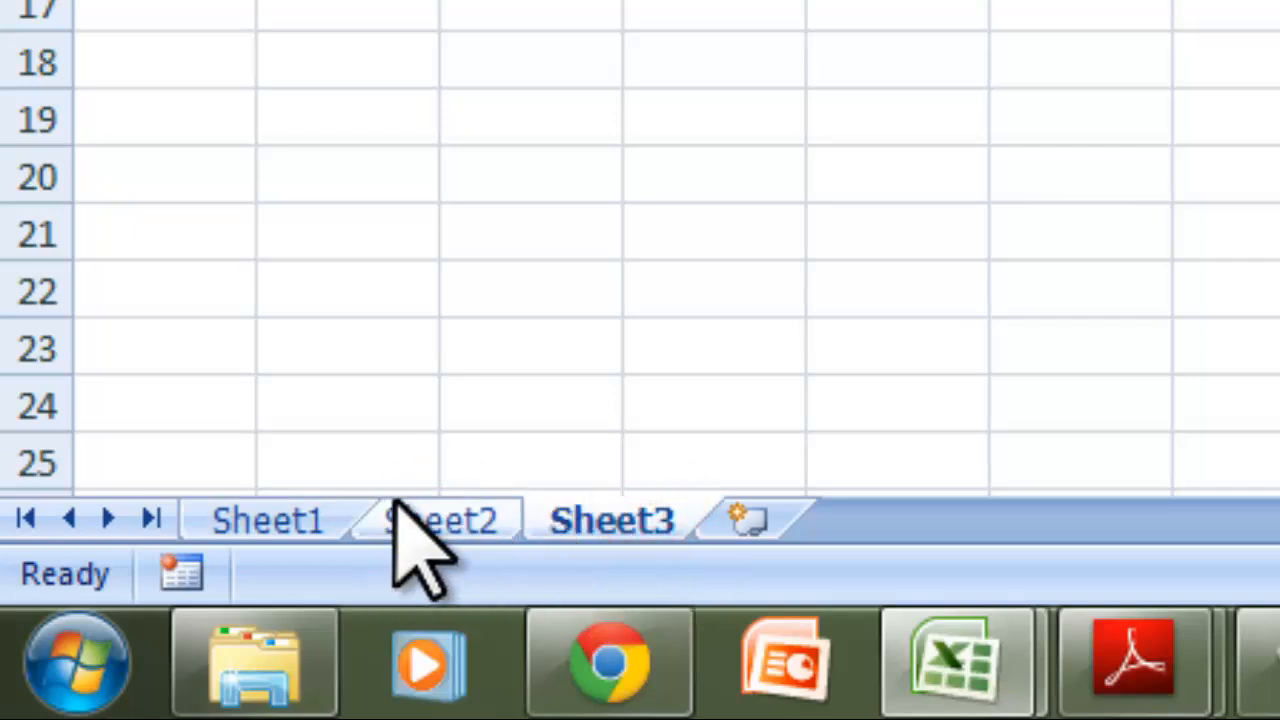
left_click(420, 503)
left_click(318, 512)
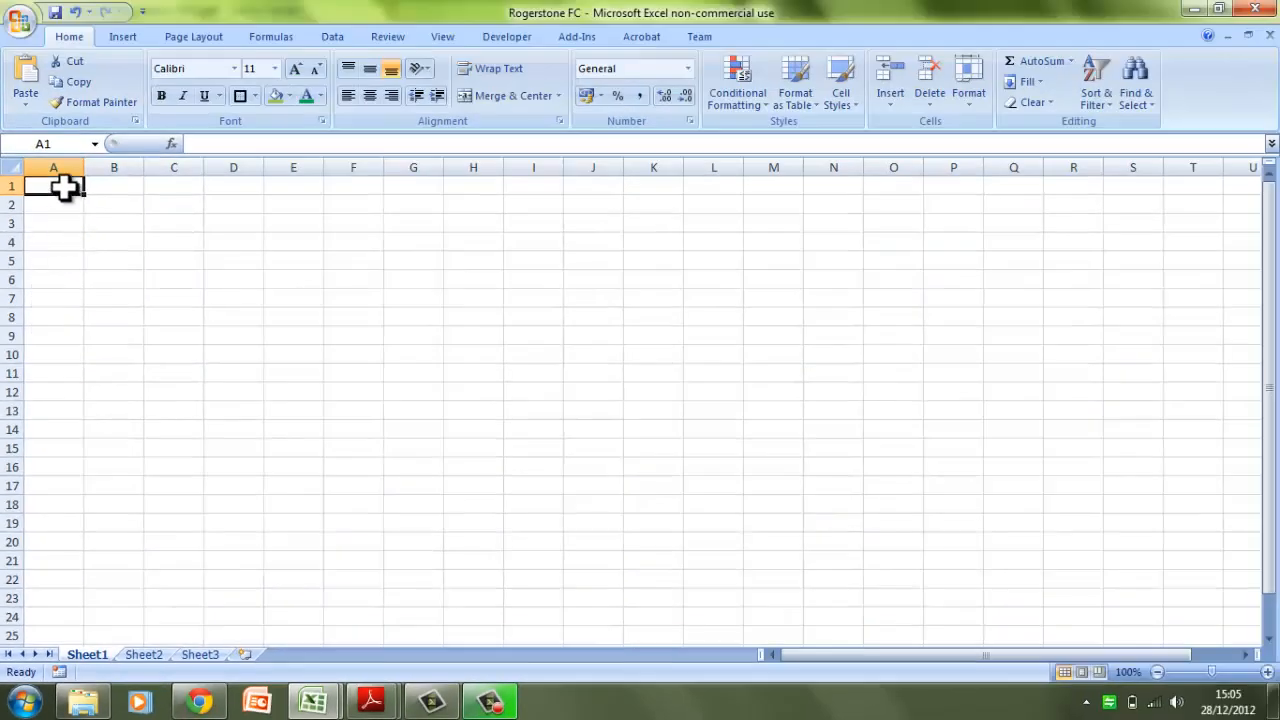
Highlight the title area A1:J5 on Sheet1, and make A7 the active cell for the table headings.
left_click_drag(62, 188, 598, 268)
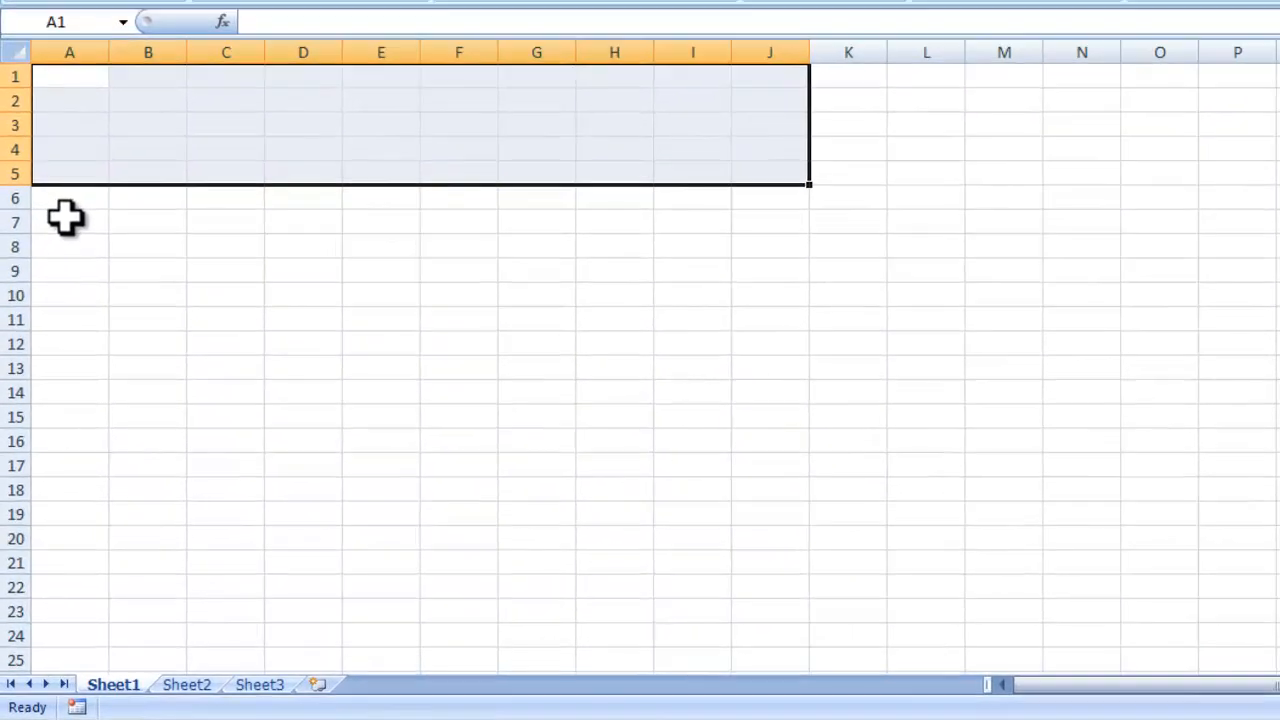
left_click(65, 218)
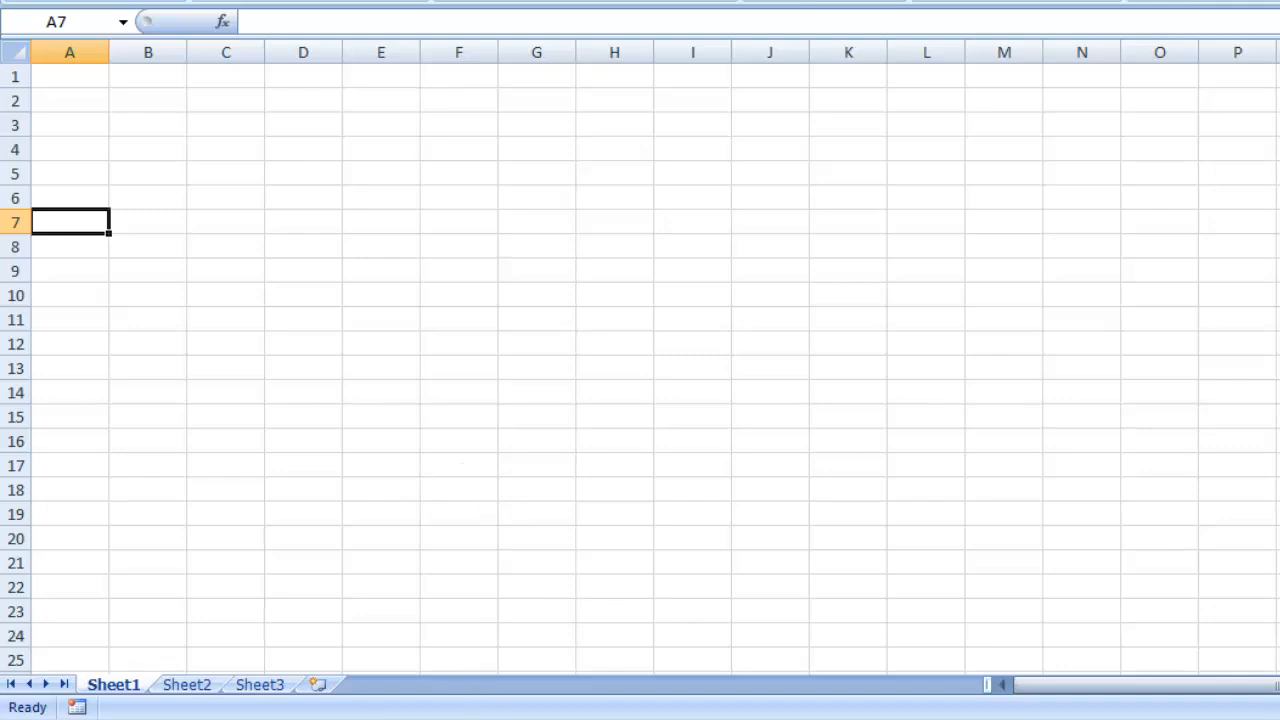
Try deleting heading row 9 in the Year 10 controlled test spread sheet workbook, undo the deletion and return to Rogerstone FC.
left_click(338, 612)
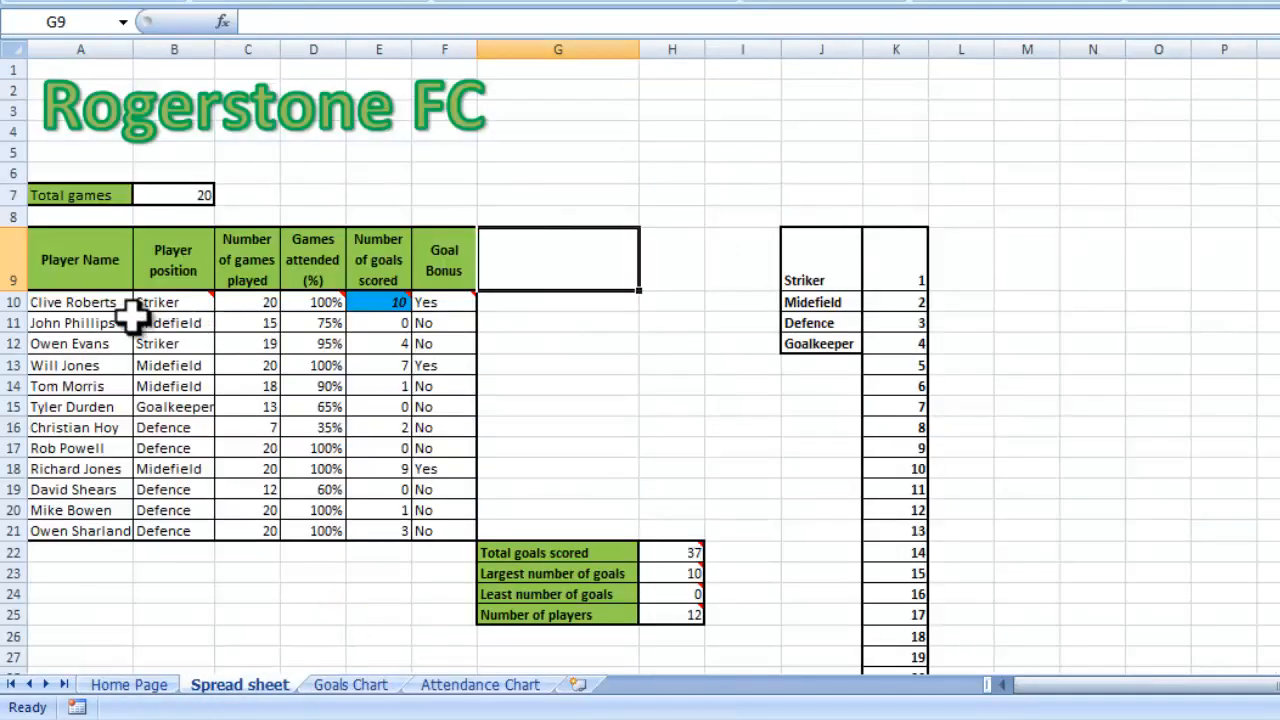
right_click(6, 260)
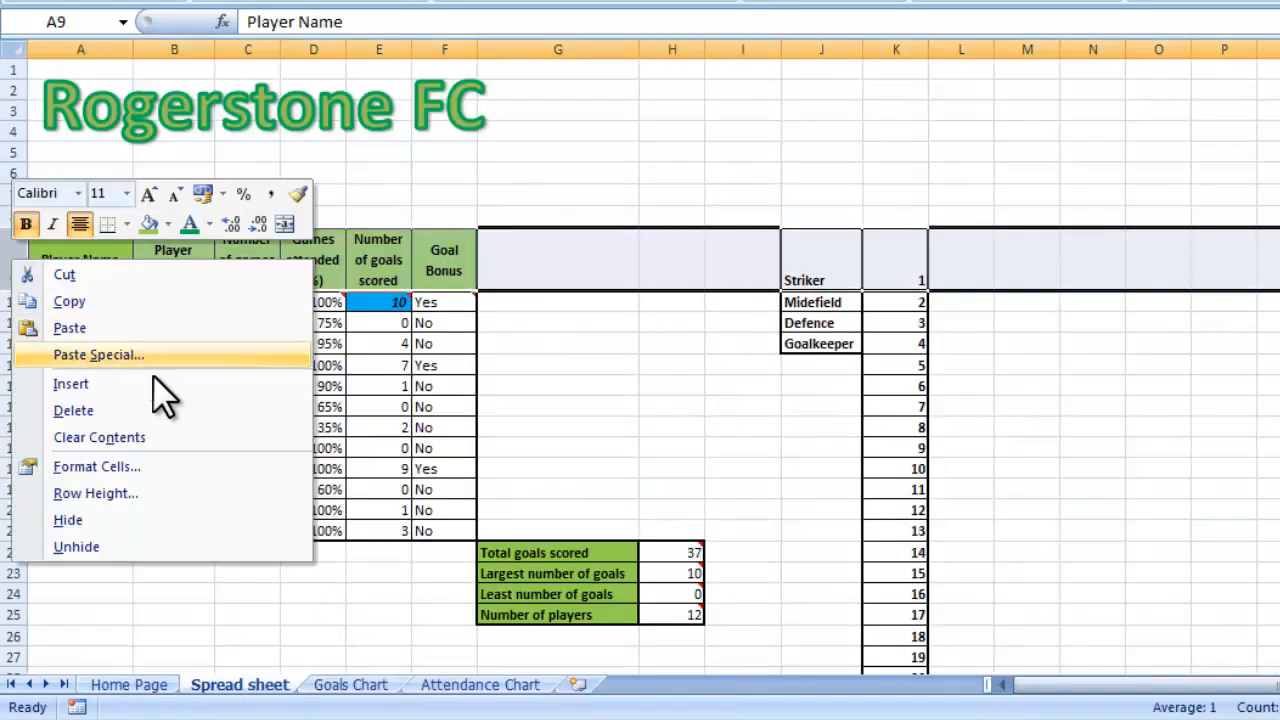
left_click(137, 411)
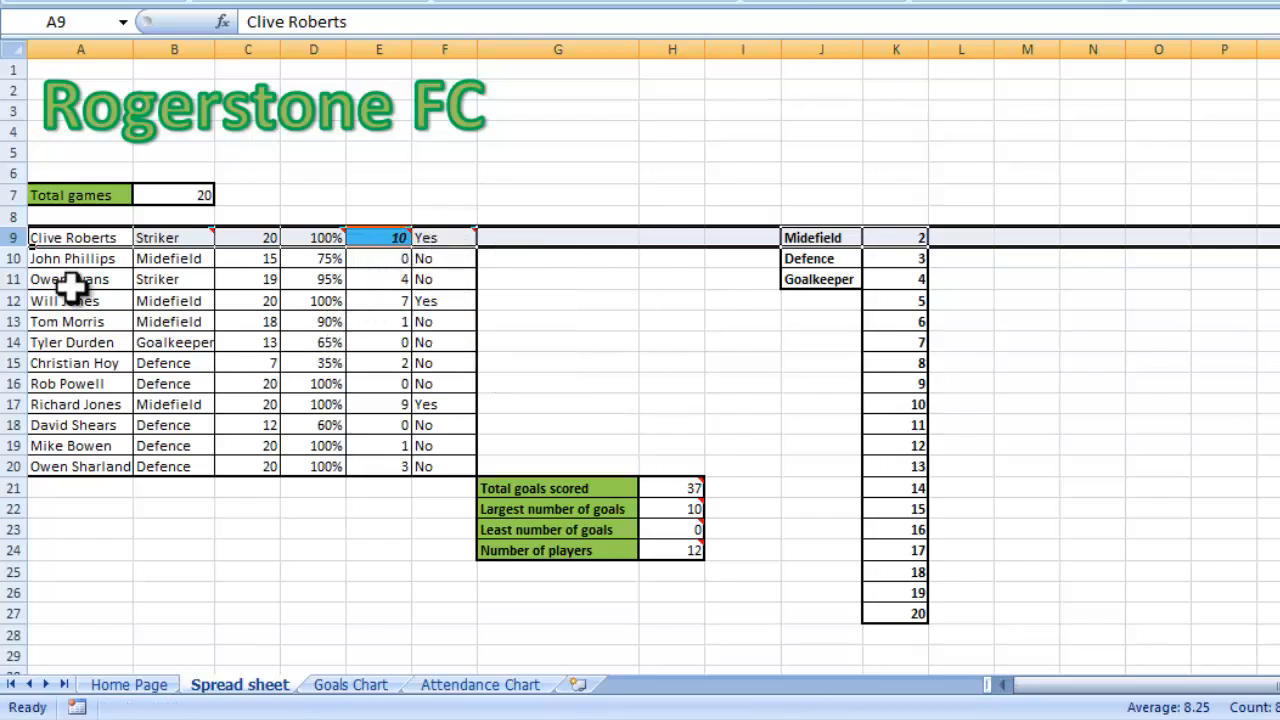
key("ctrl+z")
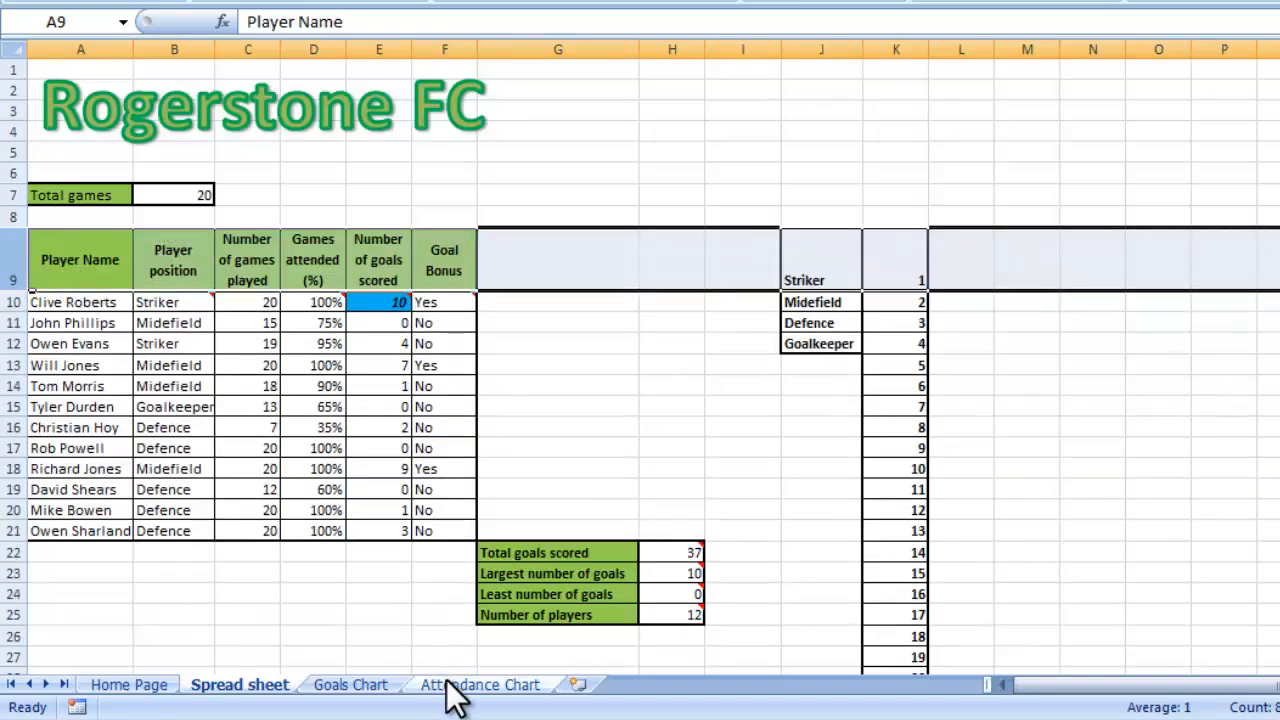
left_click(412, 719)
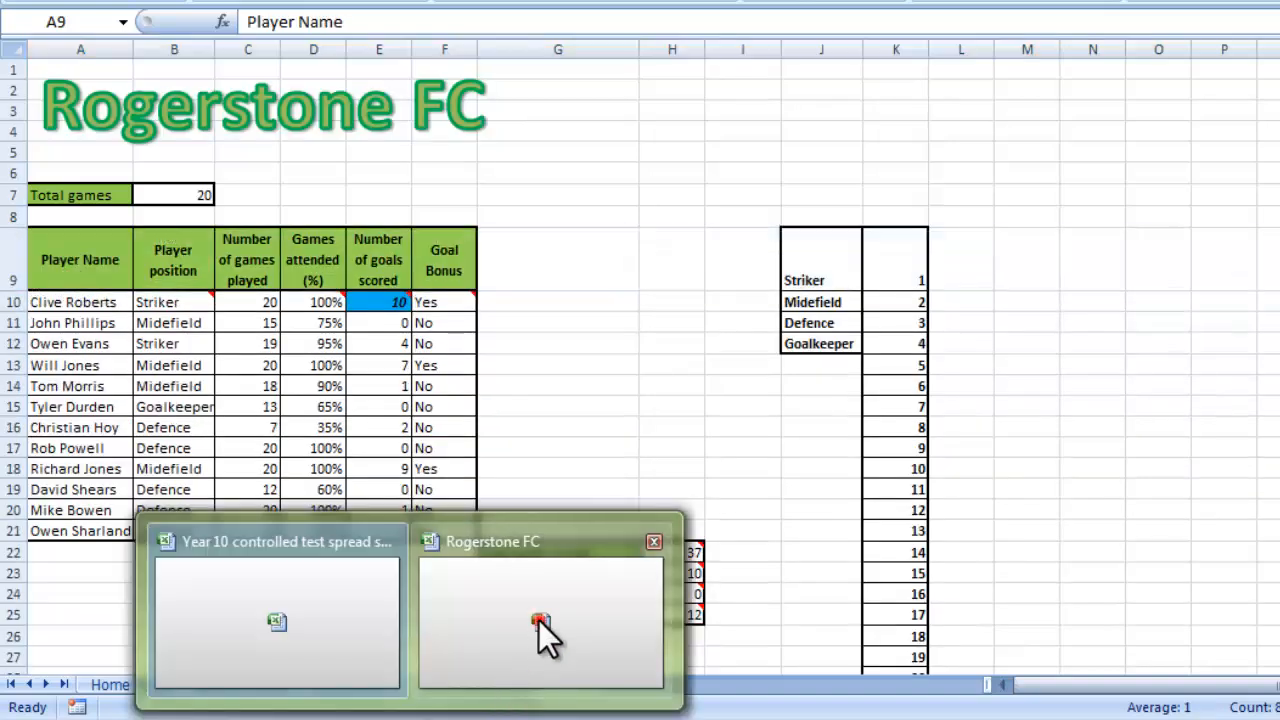
left_click(539, 620)
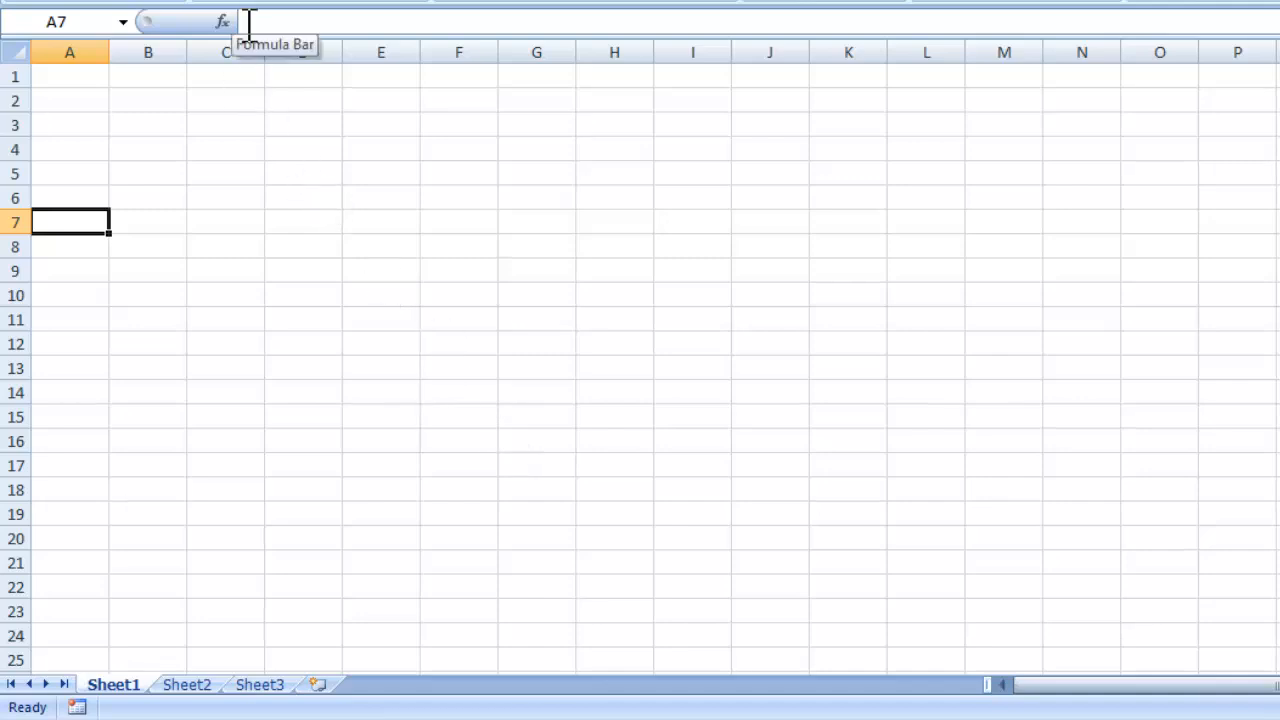
Enter the column headings Player Name in A7 and Player Position in B7 on Sheet1.
type("Player")
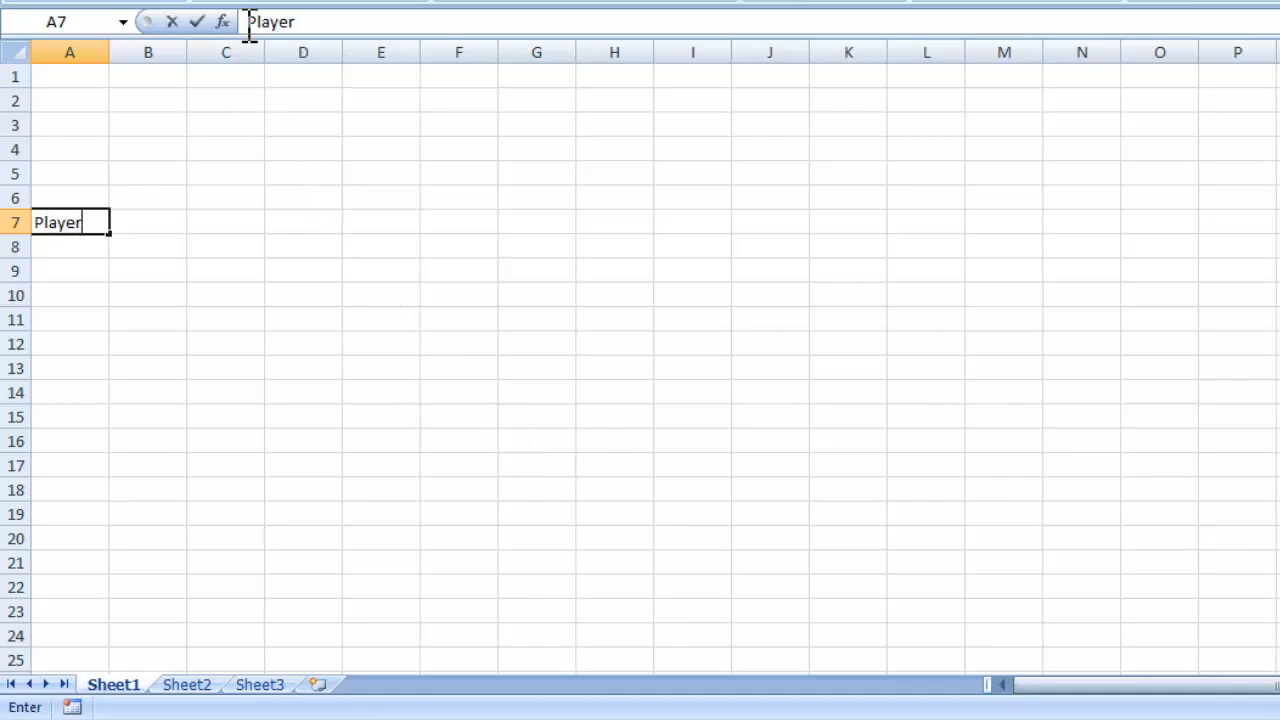
type(" Name")
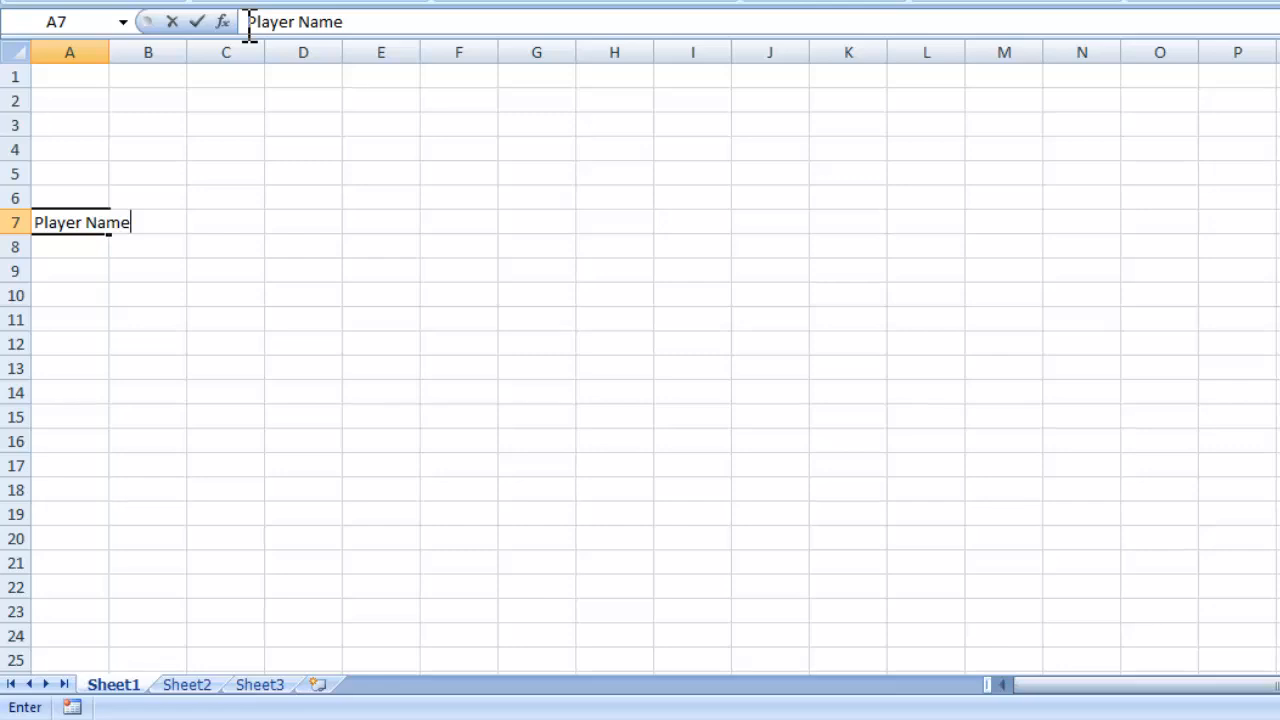
left_click(184, 217)
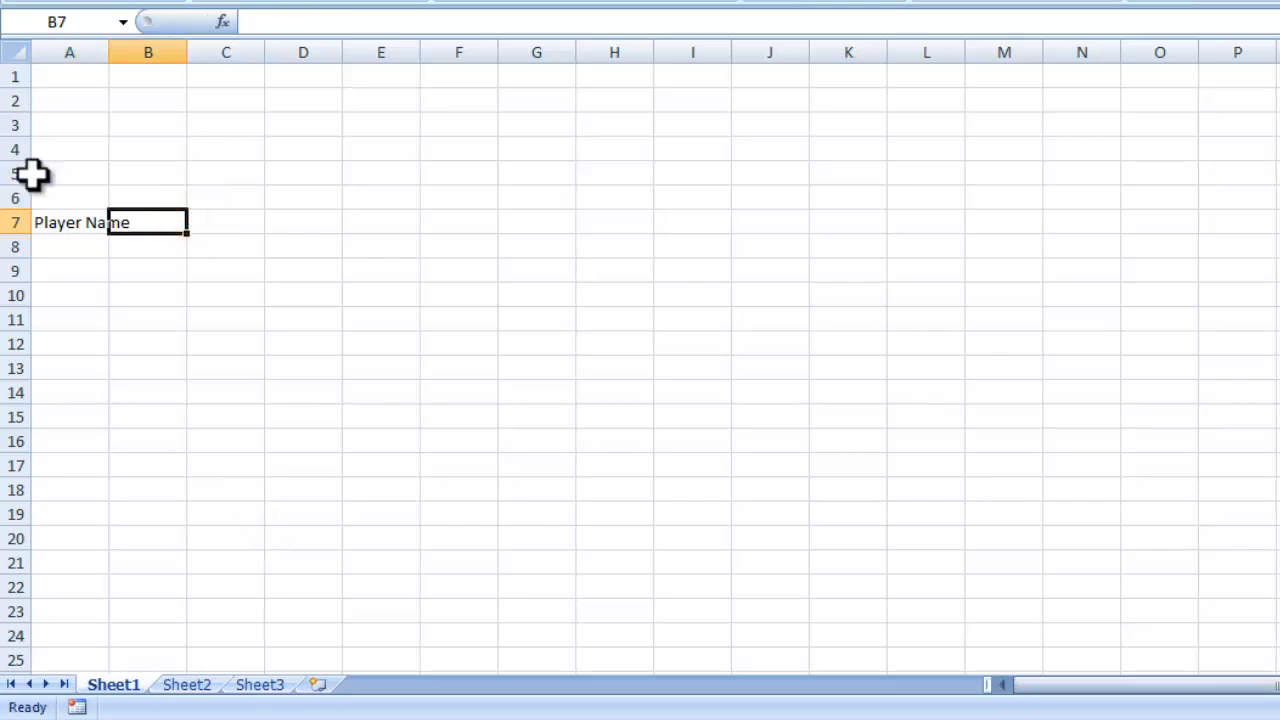
left_click(74, 223)
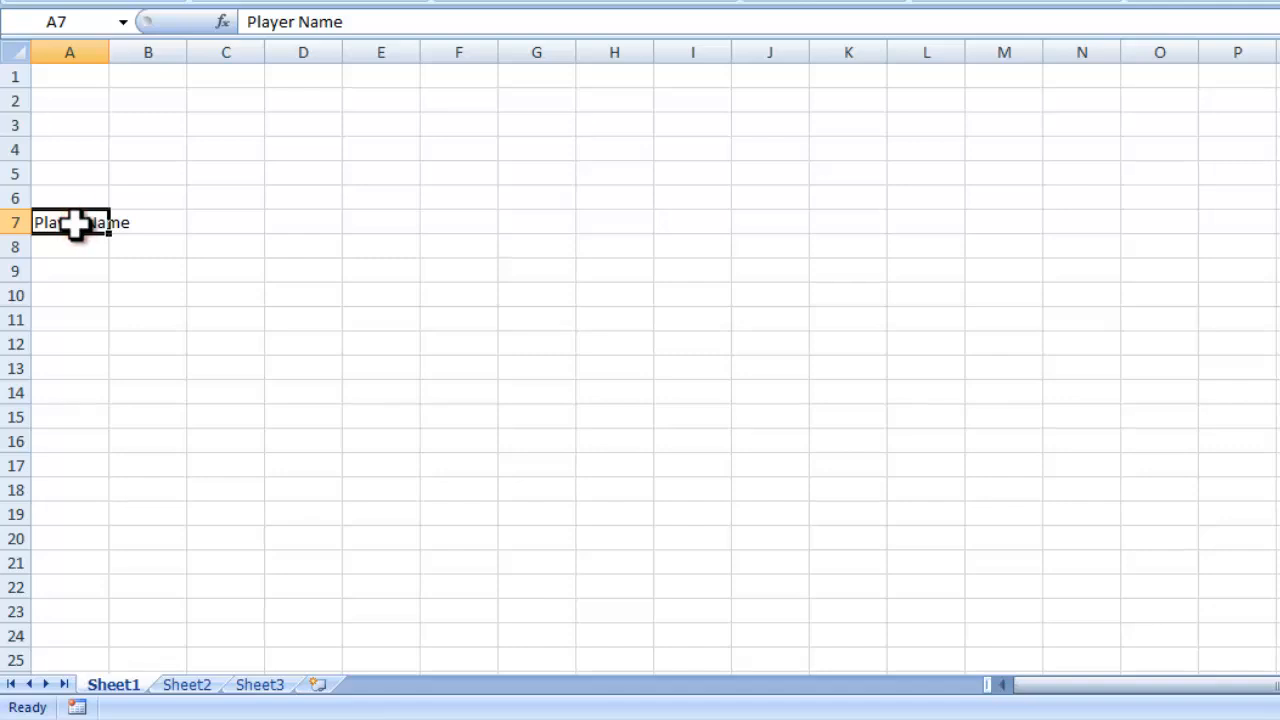
key("Tab")
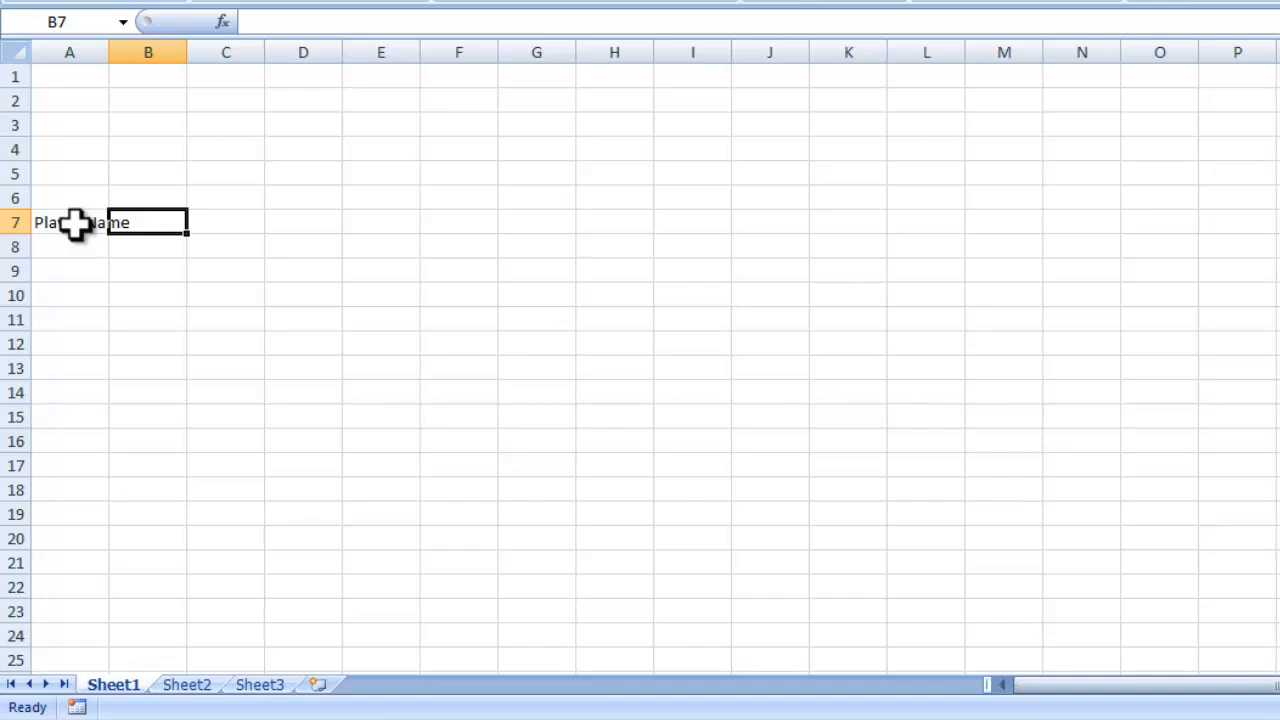
type("P")
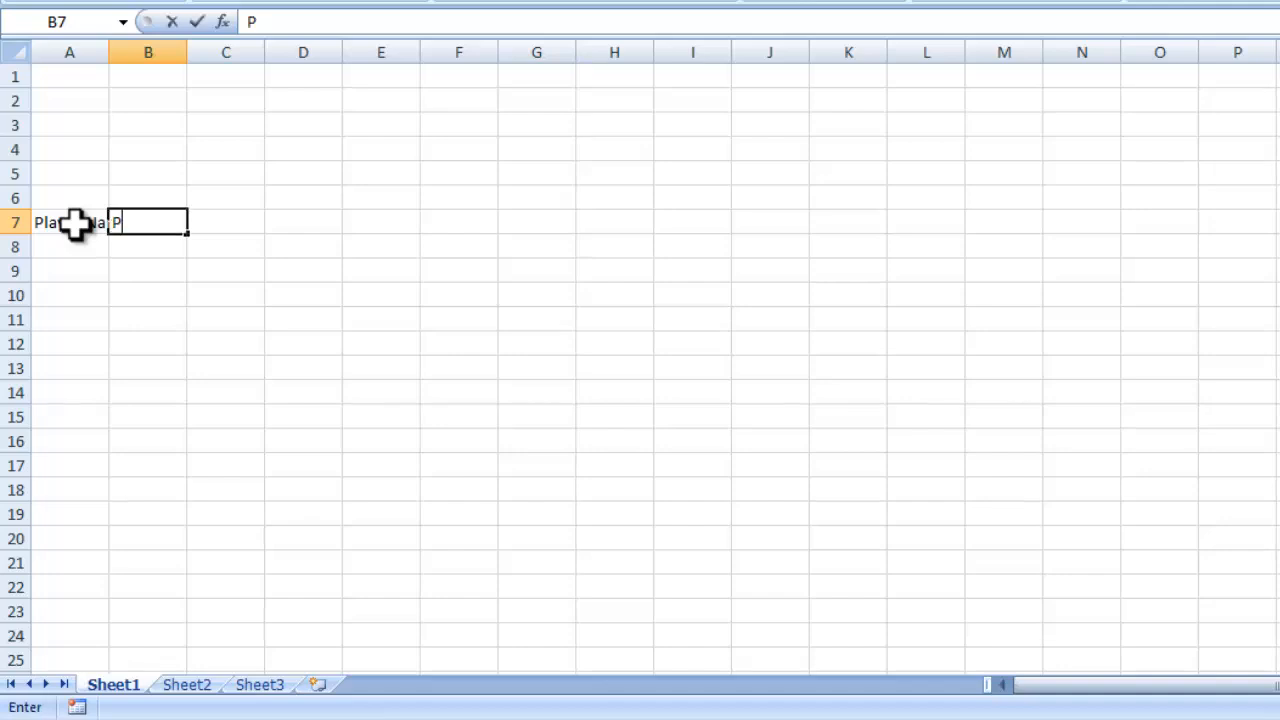
type("layer Position")
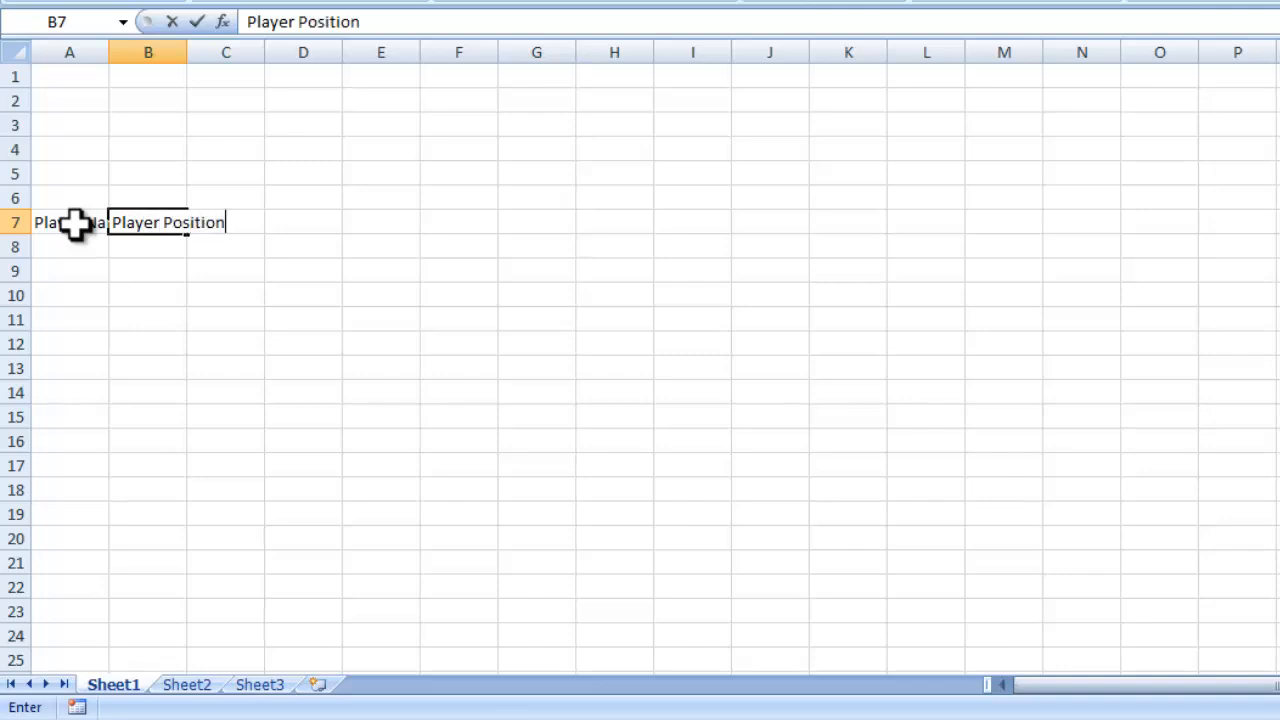
key("Tab")
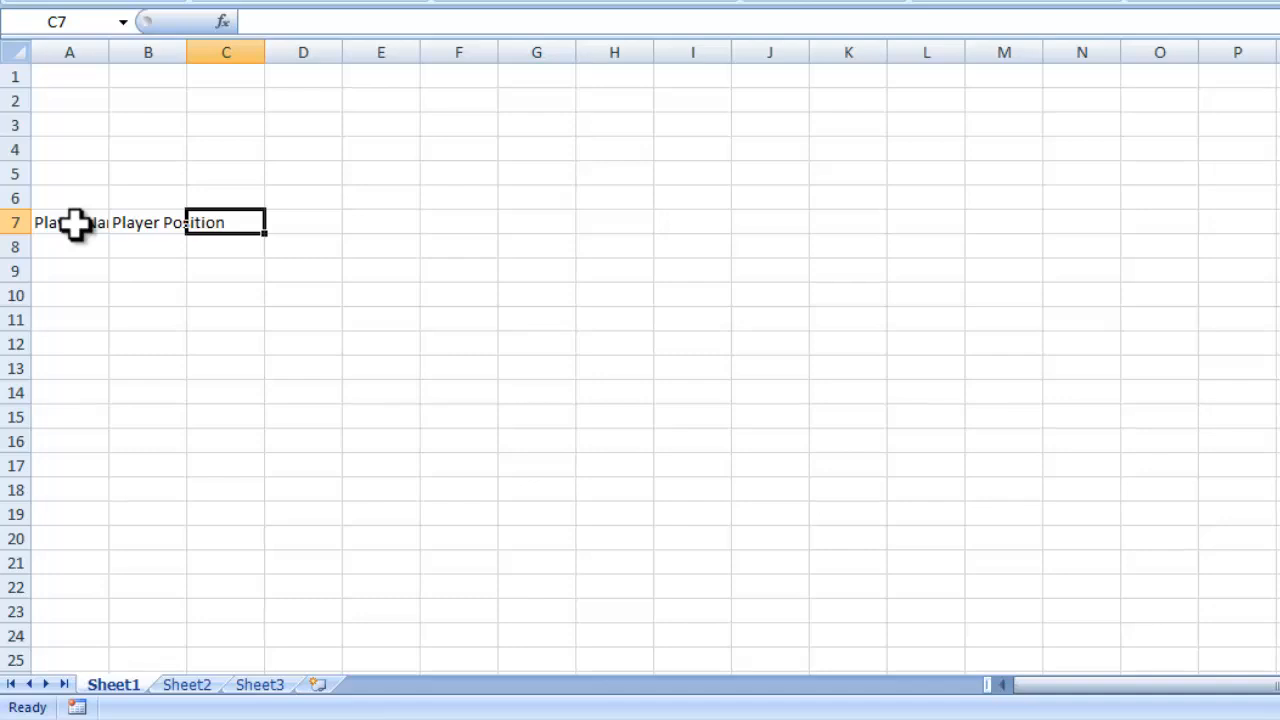
Enter the column headings Number of Games Played in C7 and Games Attended (%) in D7.
type("Number of")
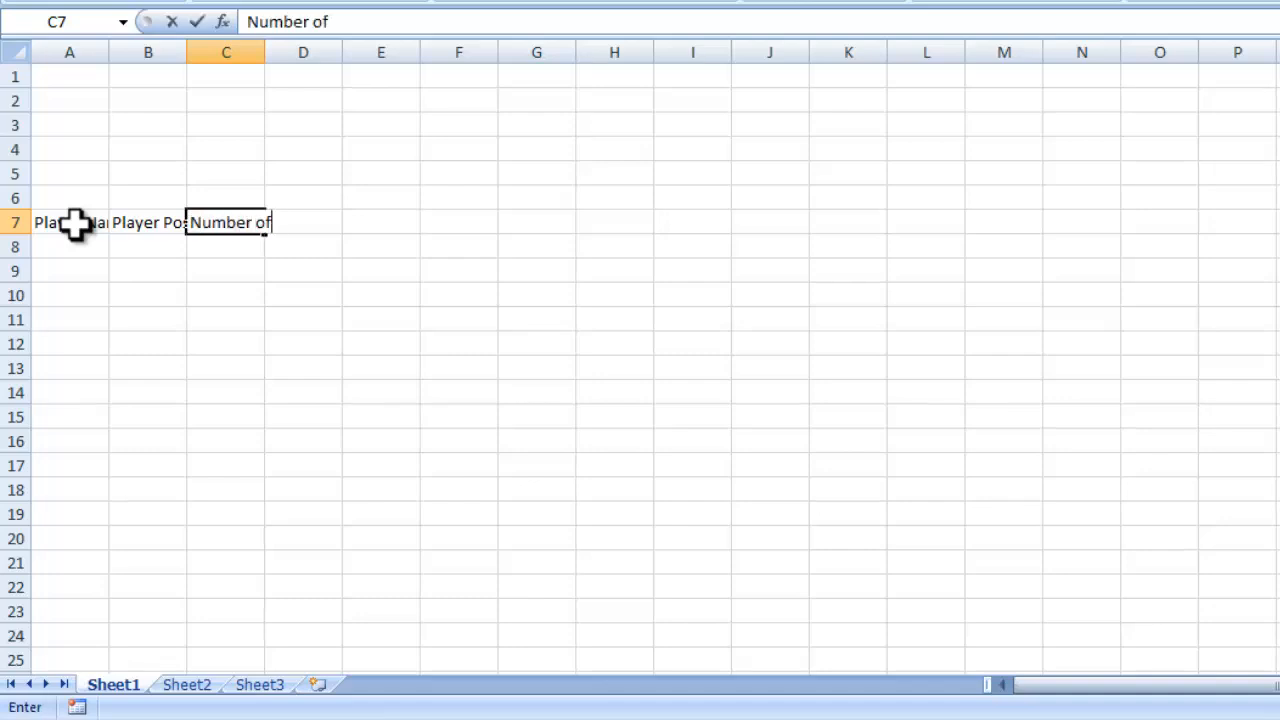
type(" Games Played")
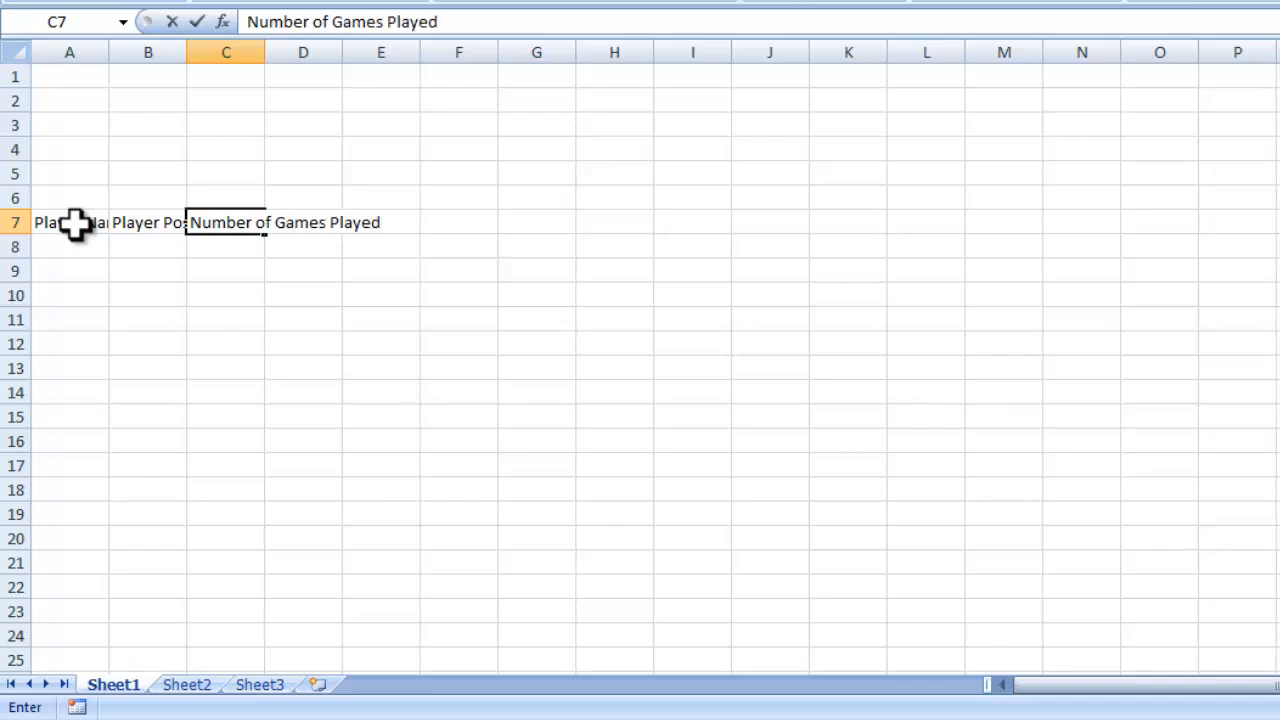
key("Tab")
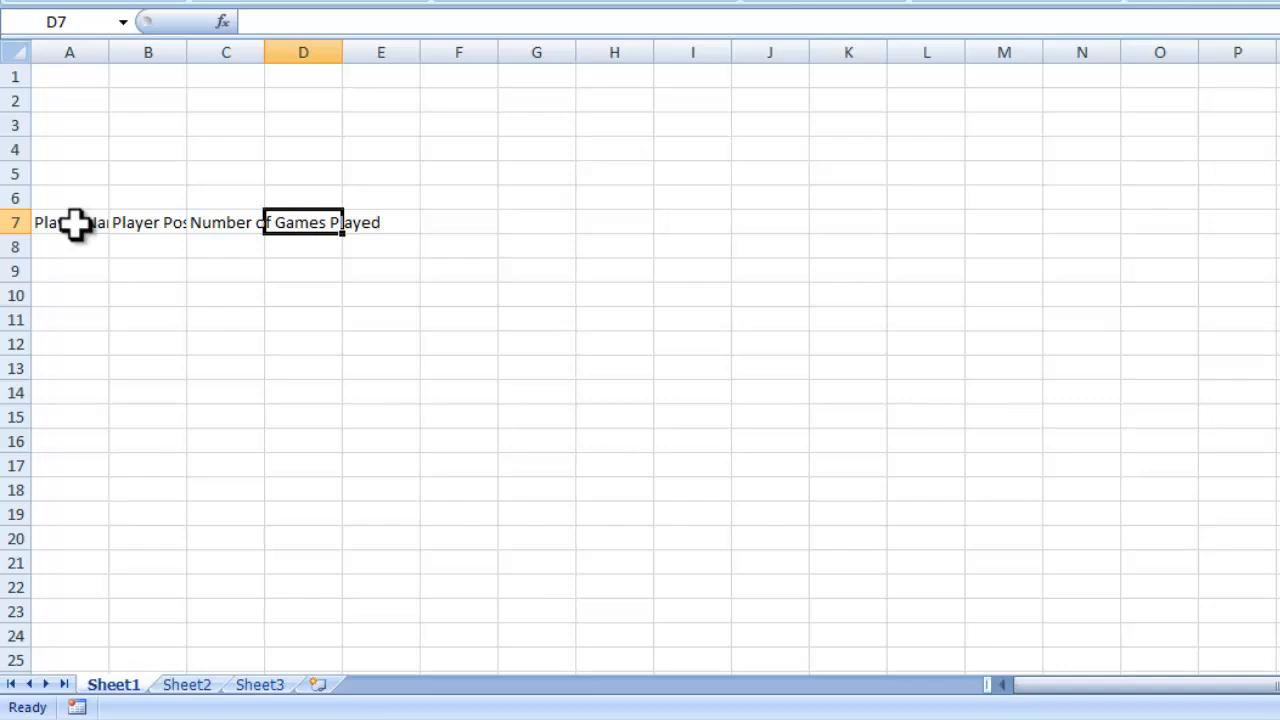
type("Games ")
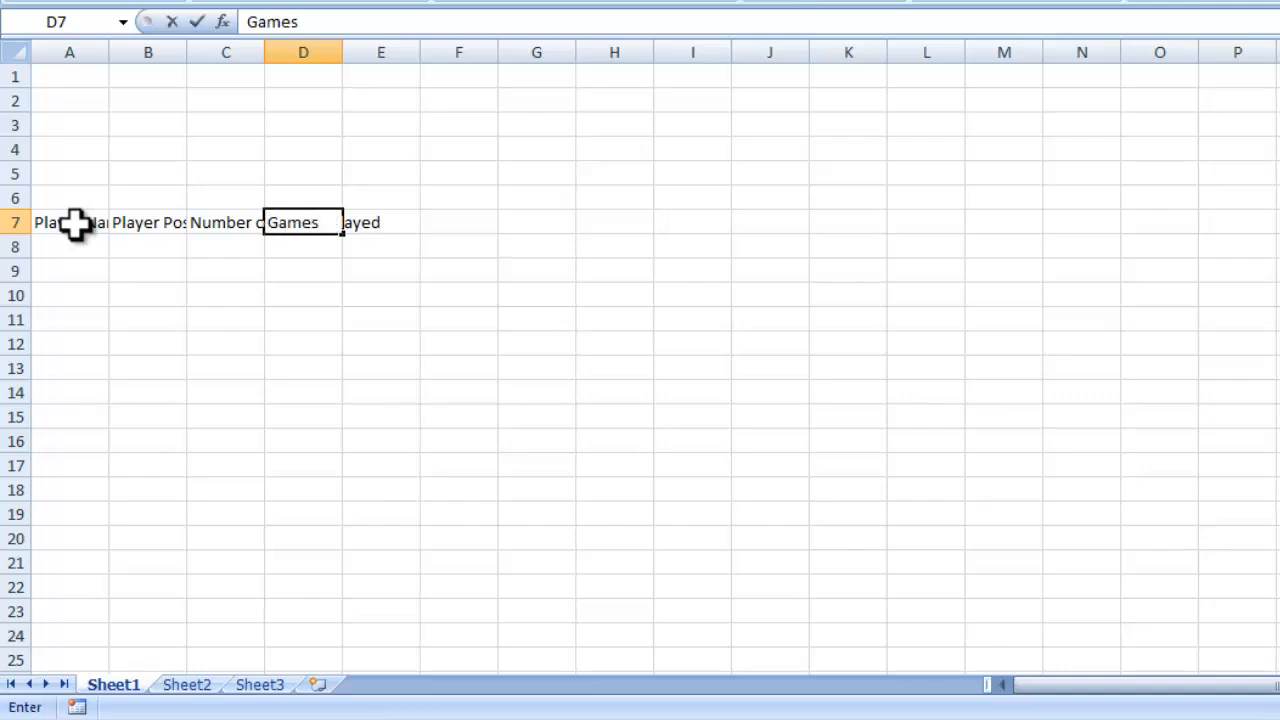
type("Attended ")
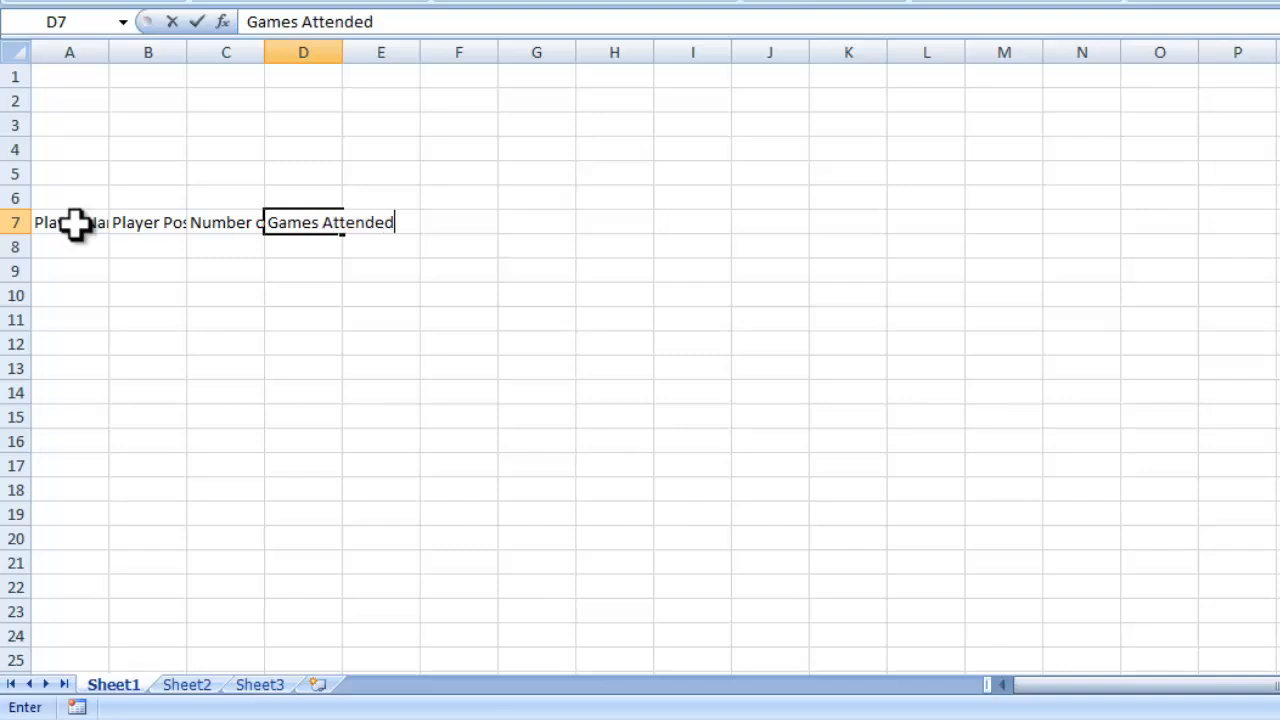
type("(%)")
key("Tab")
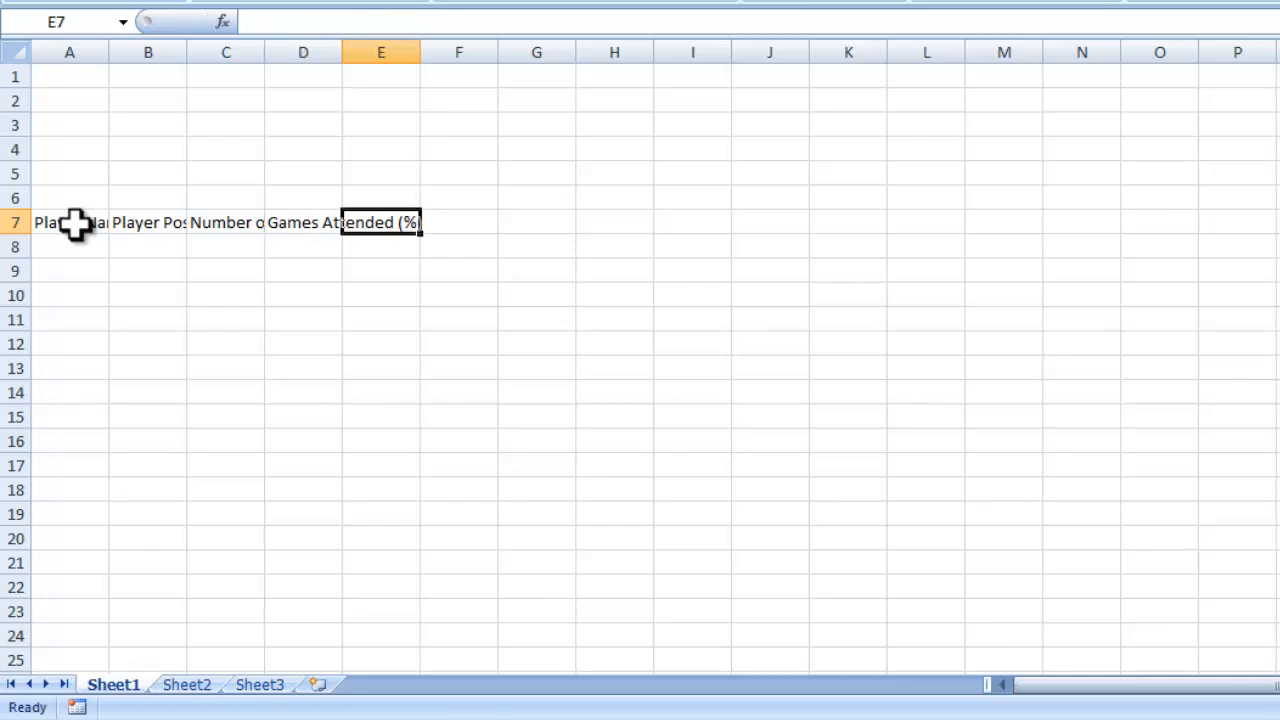
Enter the column headings Number of Goals Scored in E7 and Goals Bonus in F7.
type("Numb")
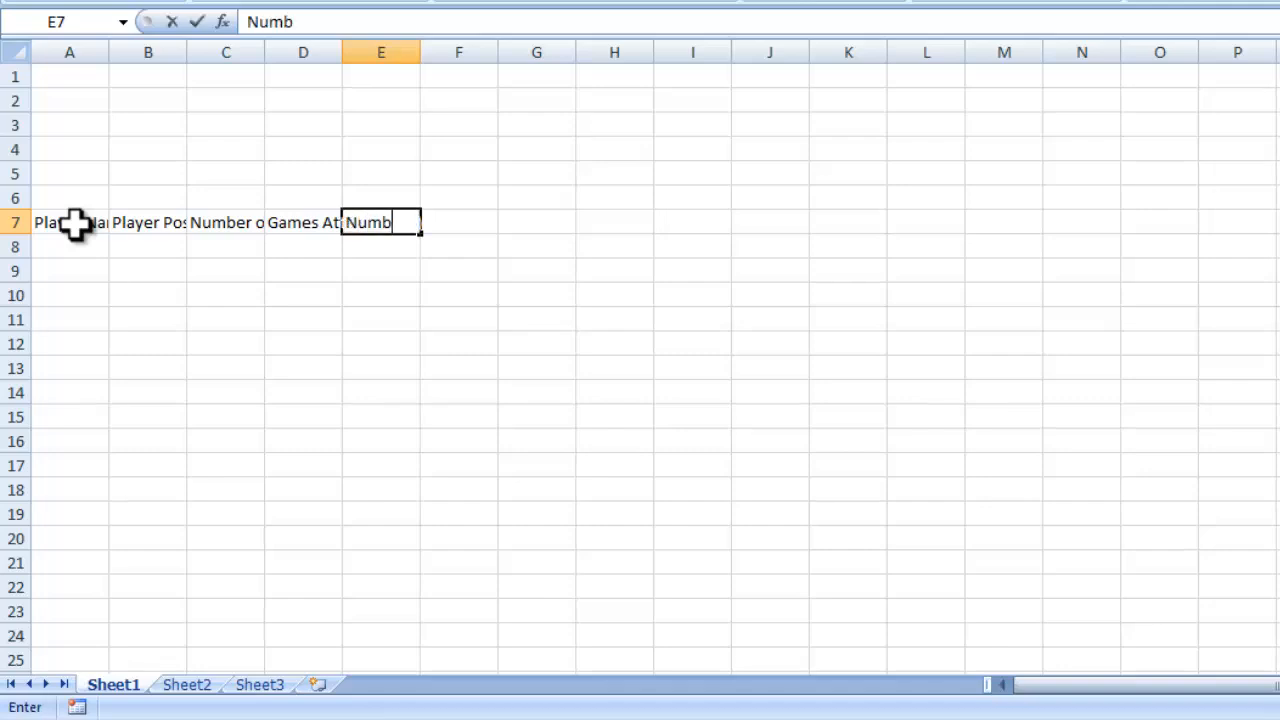
type("er of Goals ")
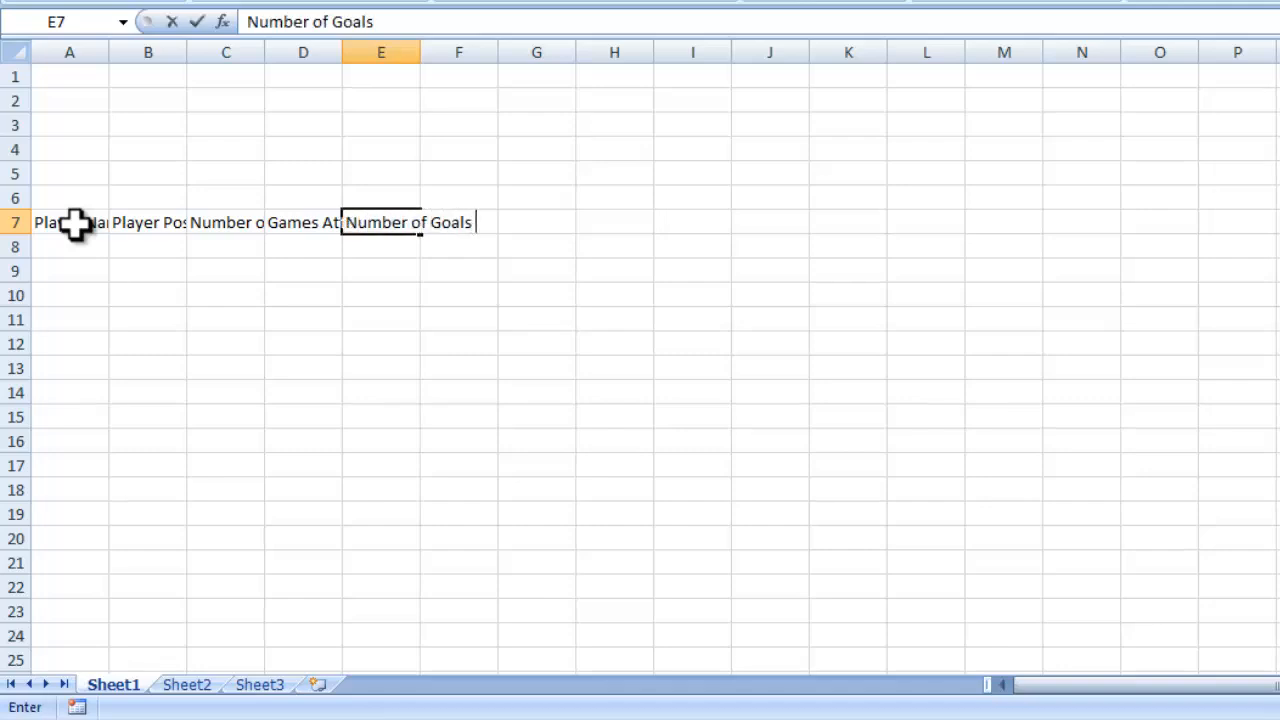
type("Scored")
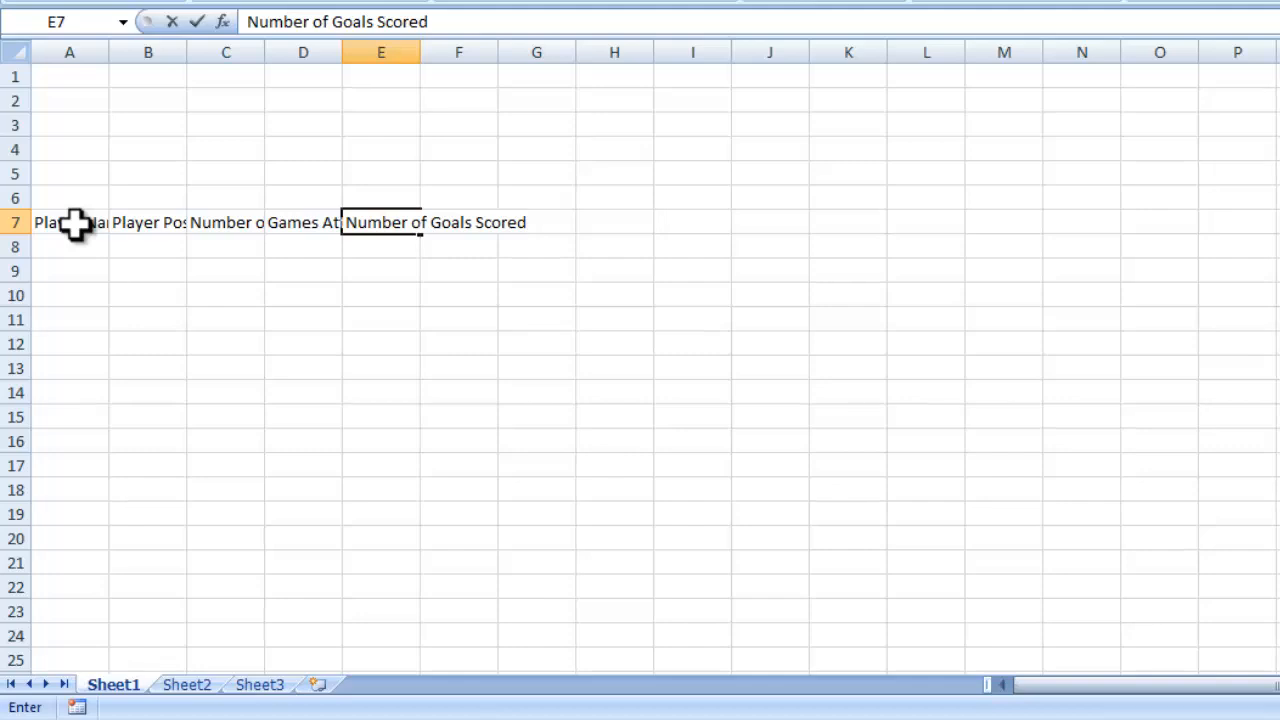
key("Tab")
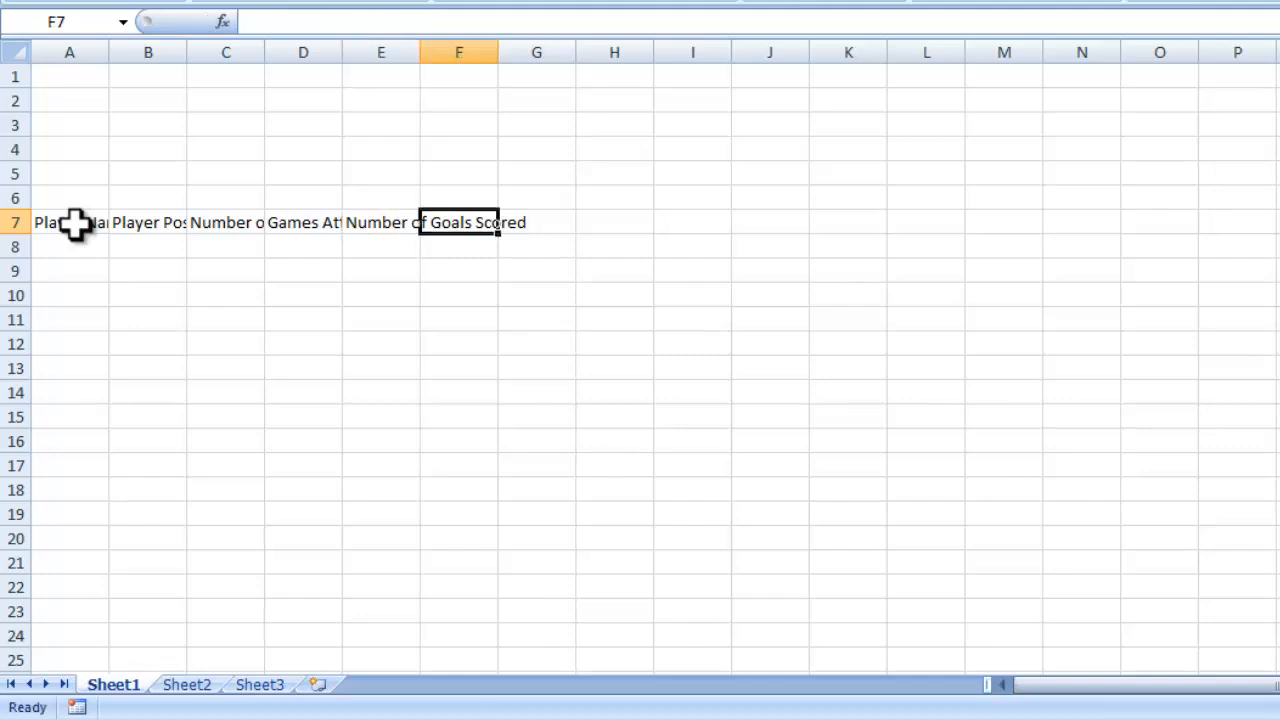
type("Goals Bo")
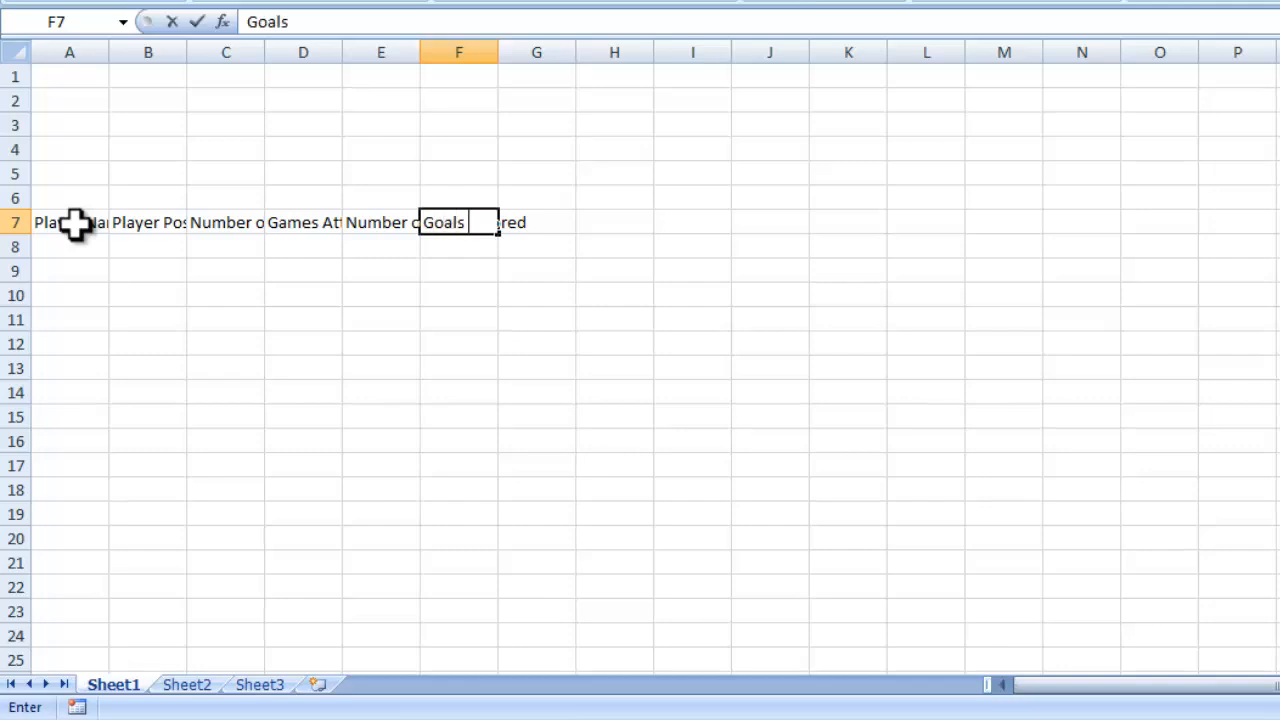
type("nus")
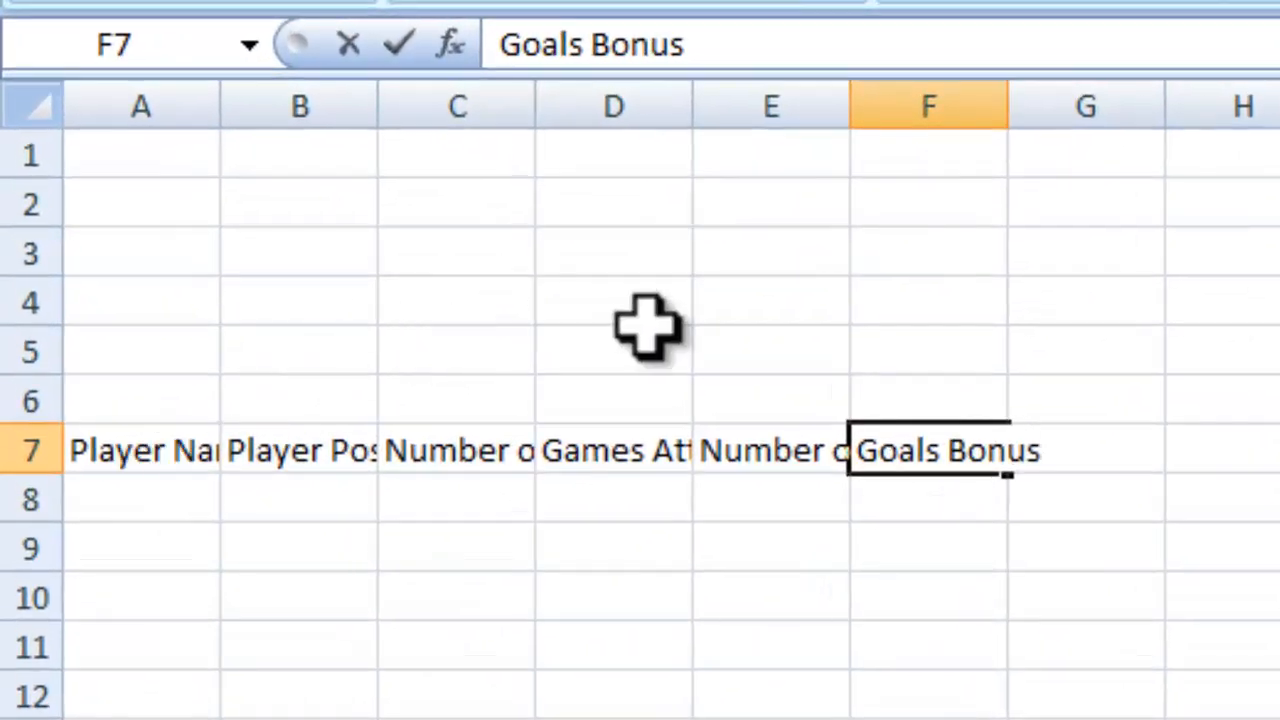
left_click(320, 163)
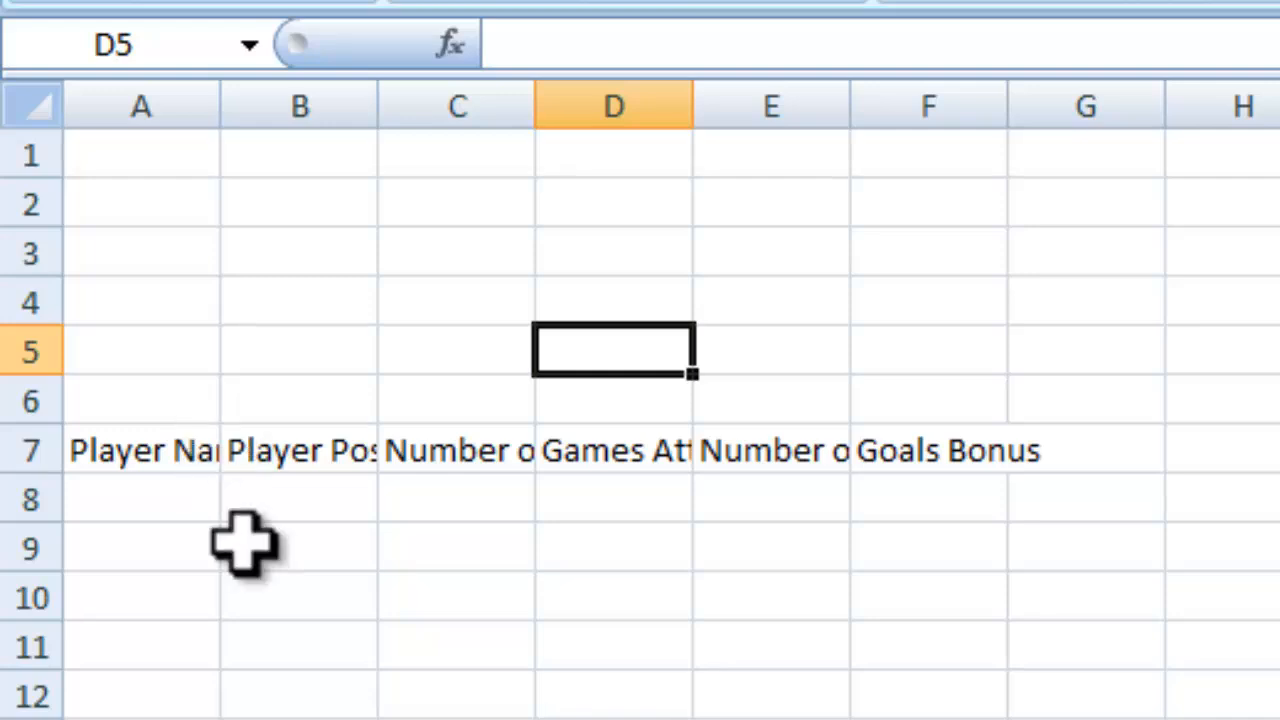
Check the full text of each column heading from A7 to F7.
left_click(171, 450)
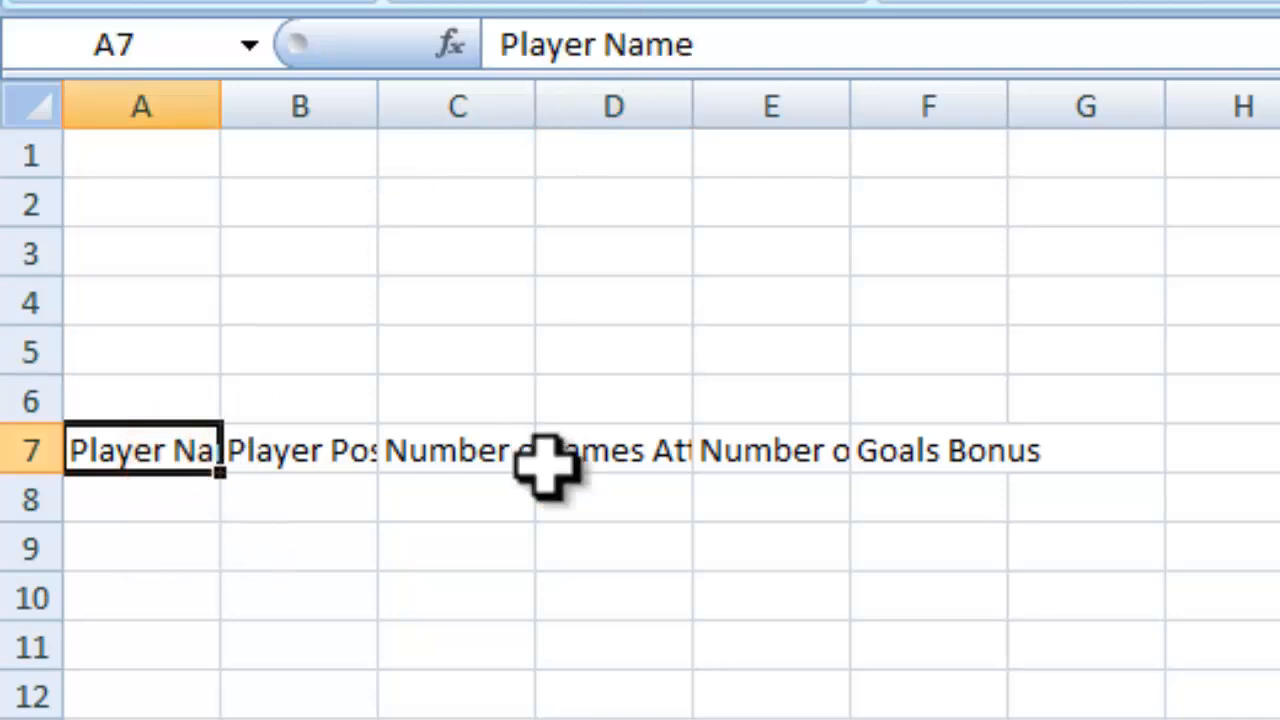
left_click(300, 452)
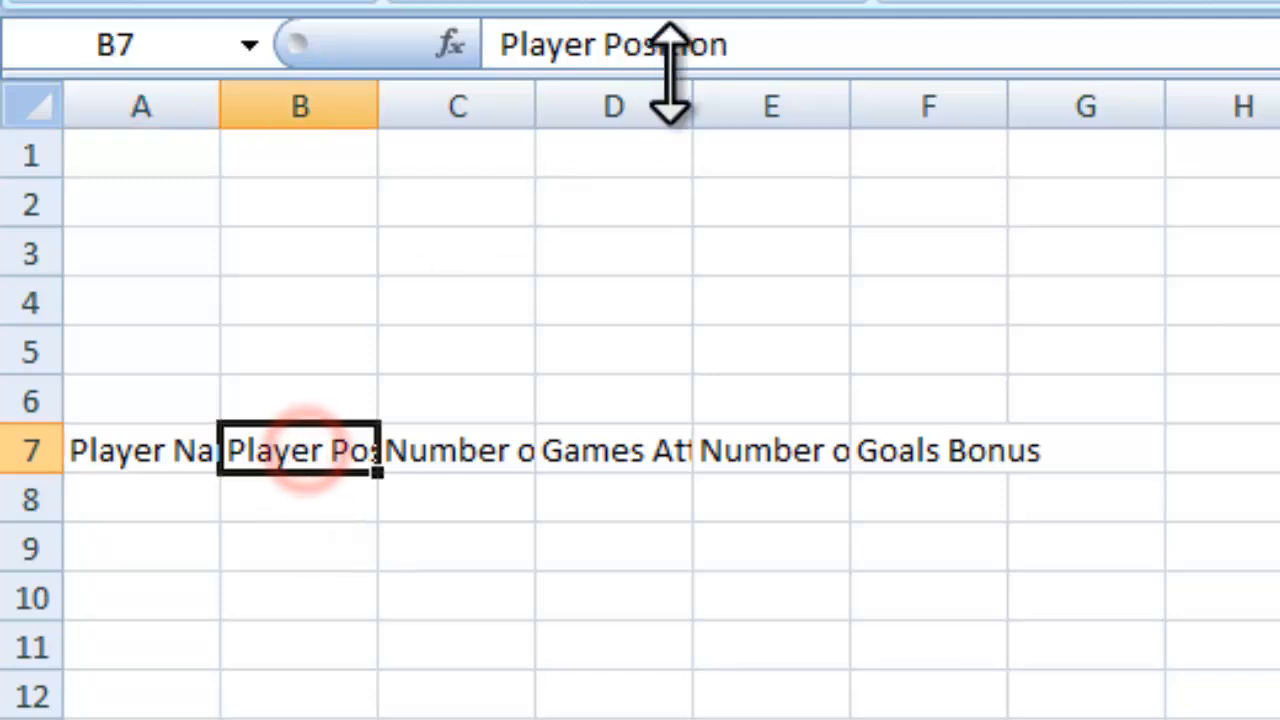
left_click(450, 452)
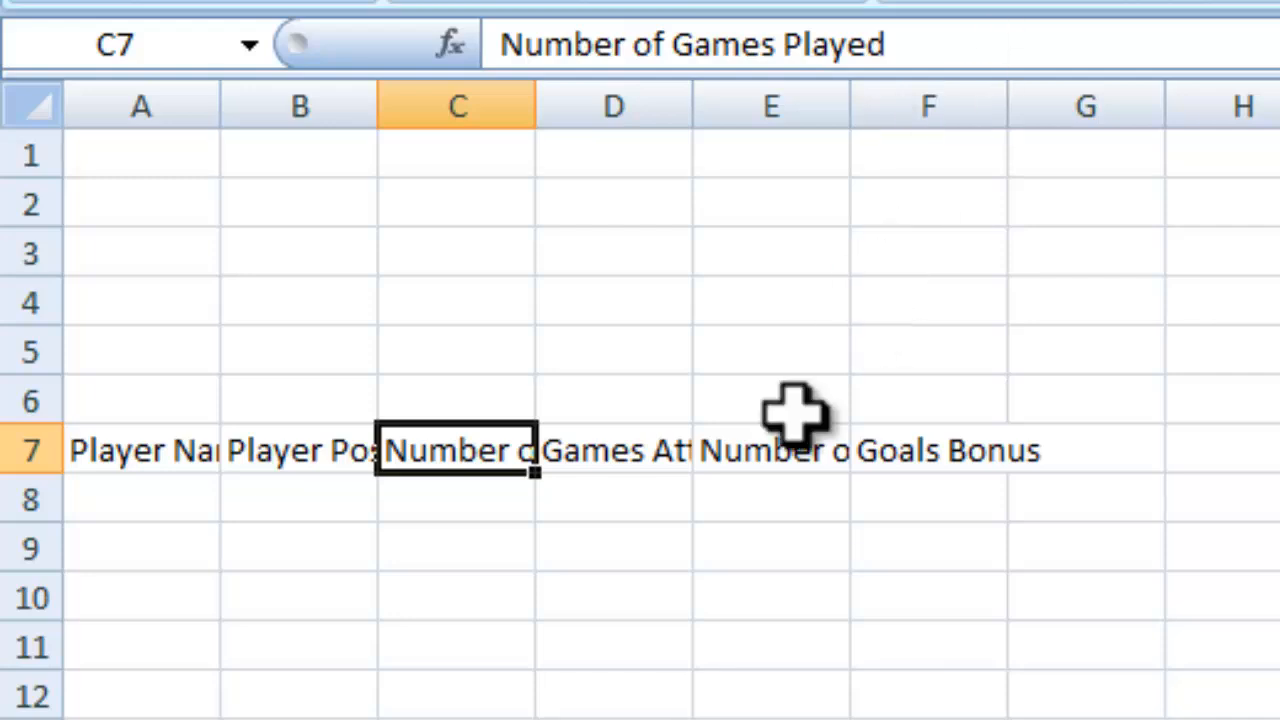
left_click(605, 466)
left_click(780, 464)
left_click(932, 445)
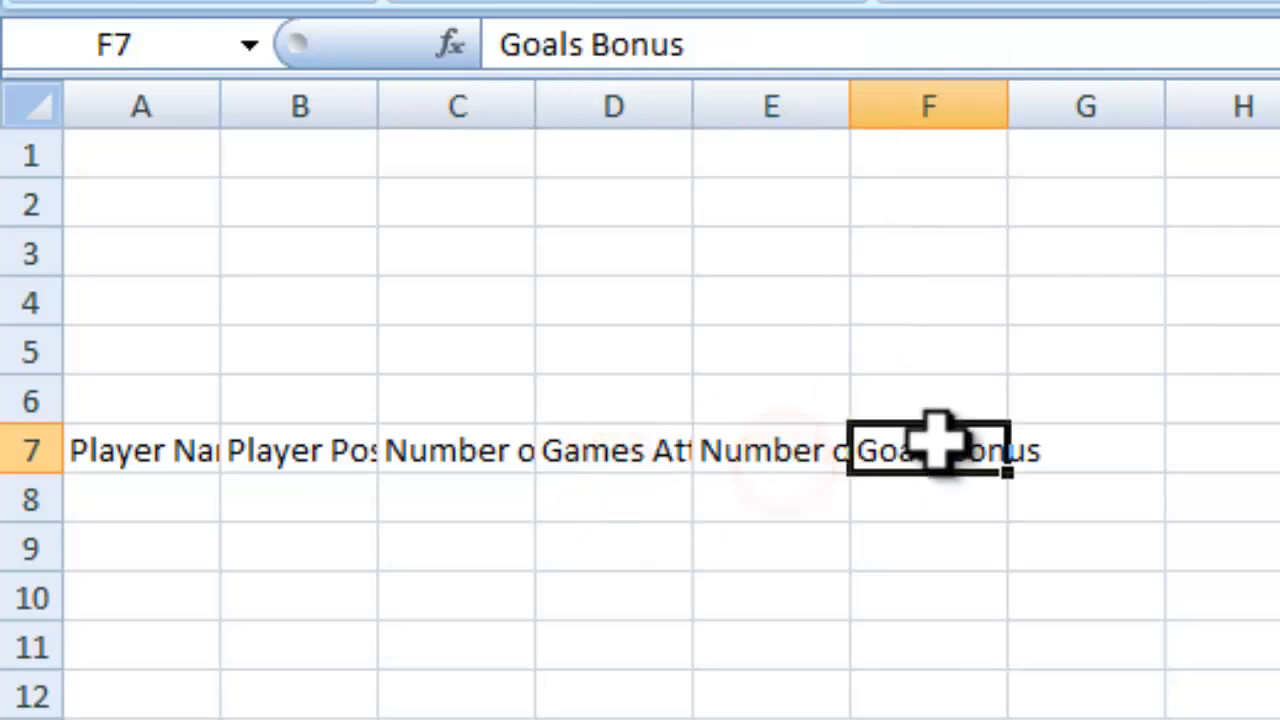
left_click(1050, 578)
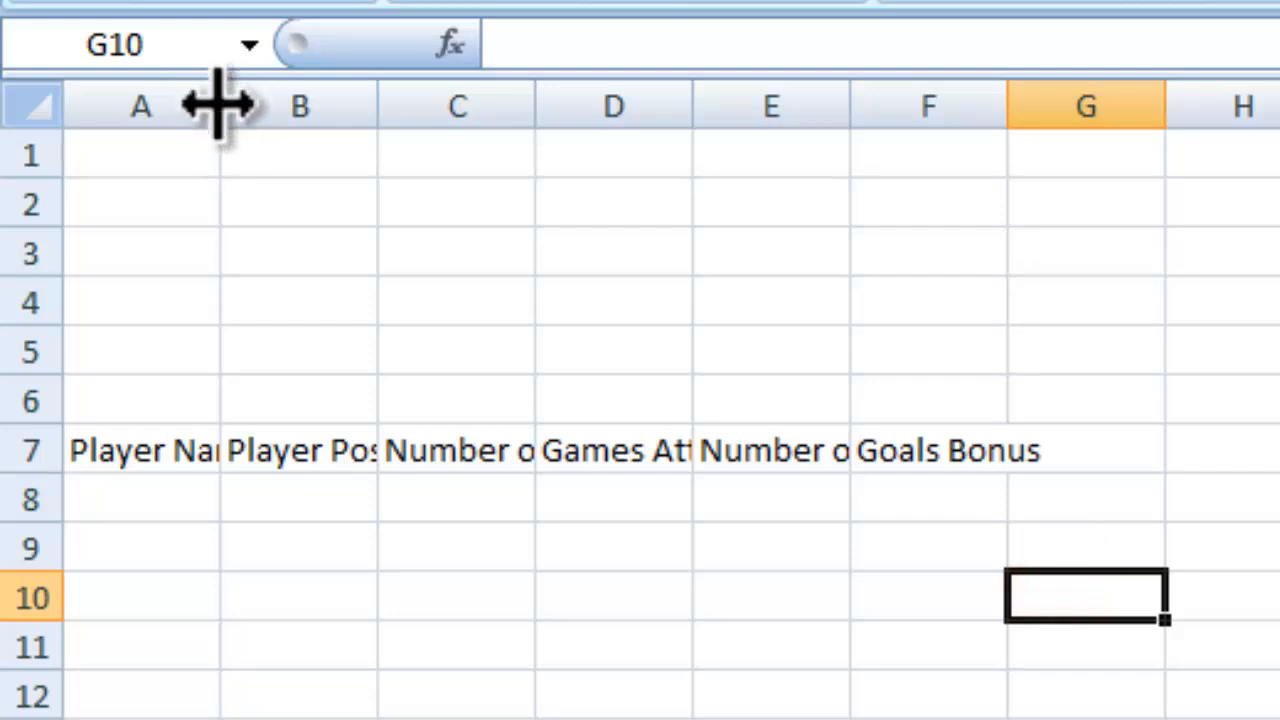
Try widening column A to fit the Player Name heading, and undo the width changes.
left_click_drag(218, 106, 316, 125)
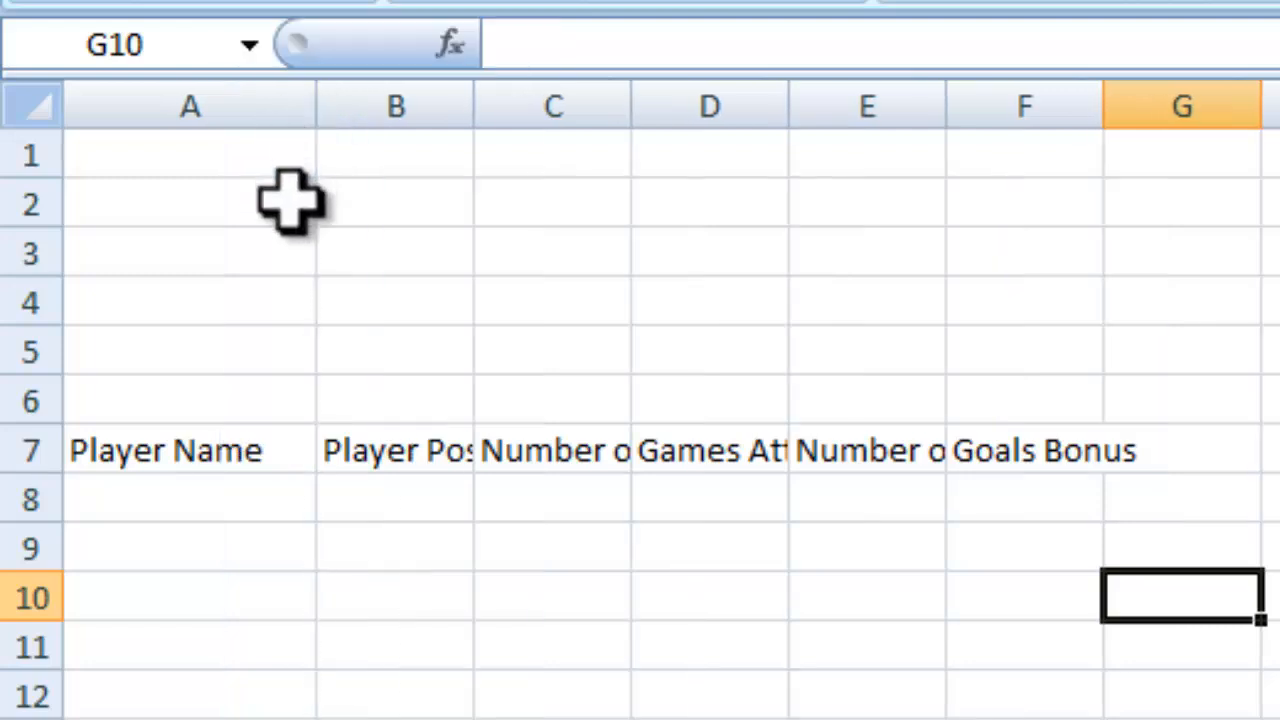
key("ctrl+z")
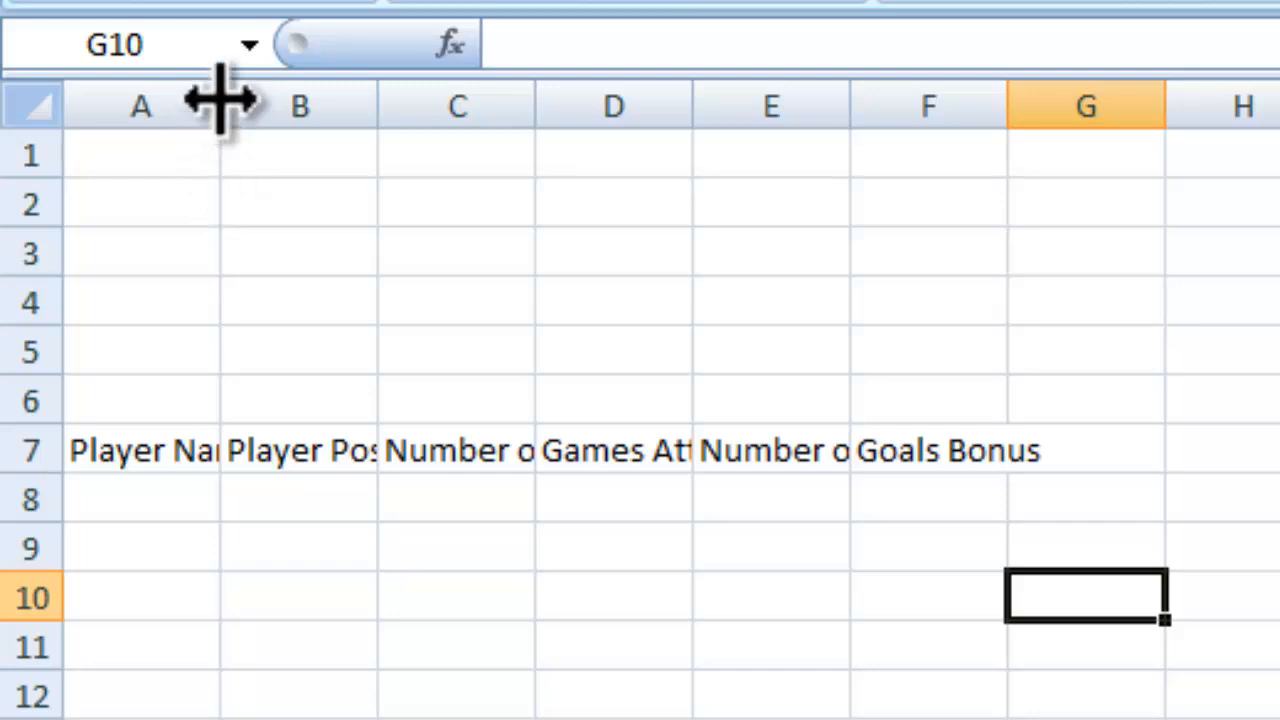
left_click_drag(220, 98, 451, 123)
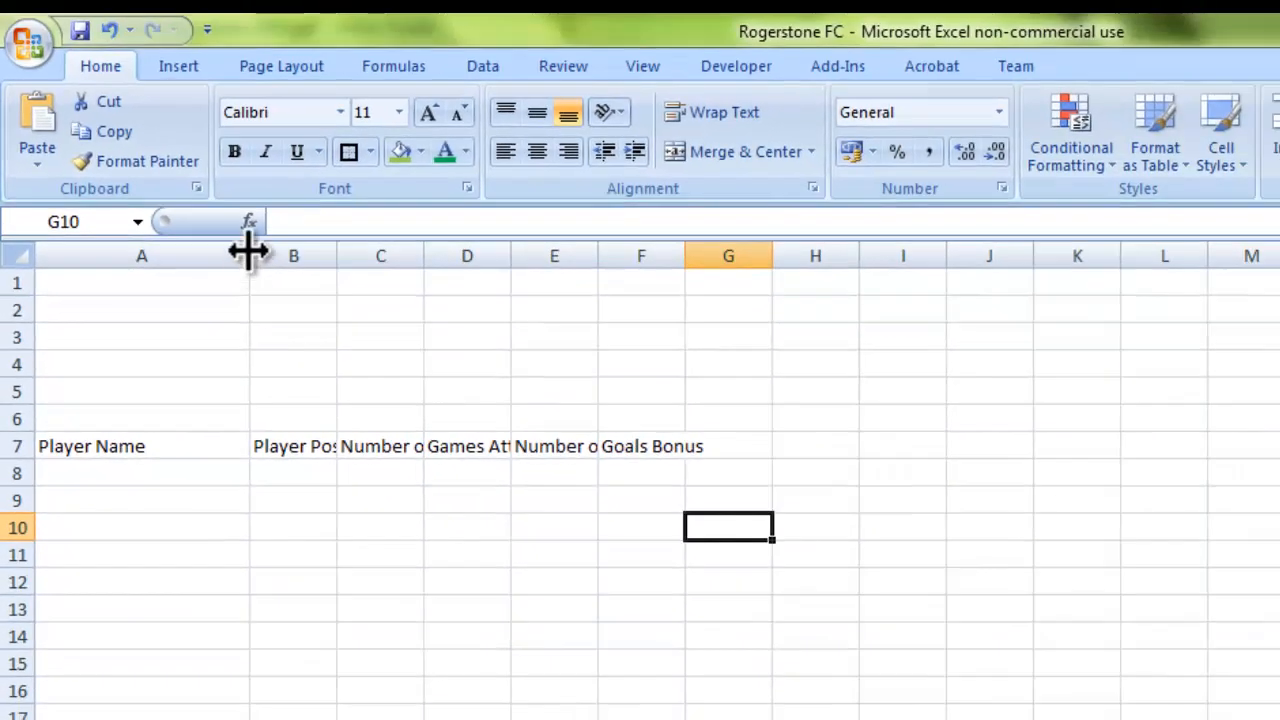
left_click_drag(248, 252, 1120, 270)
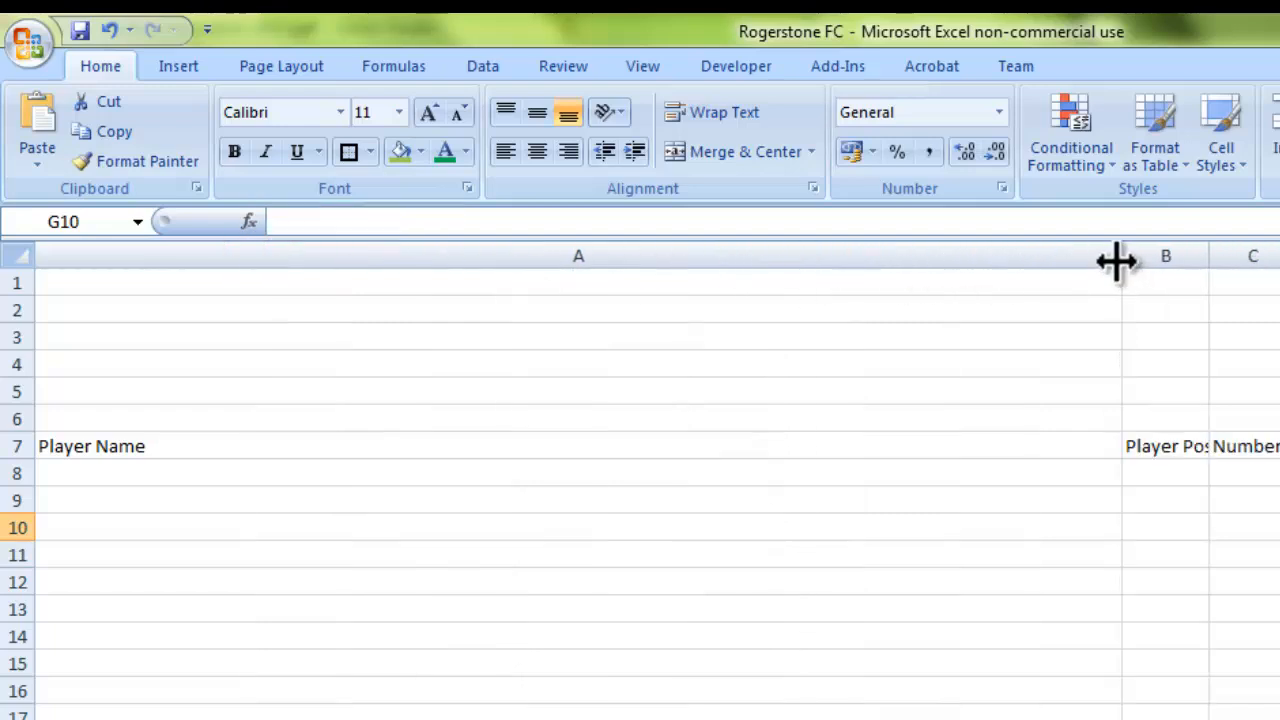
key("ctrl+z")
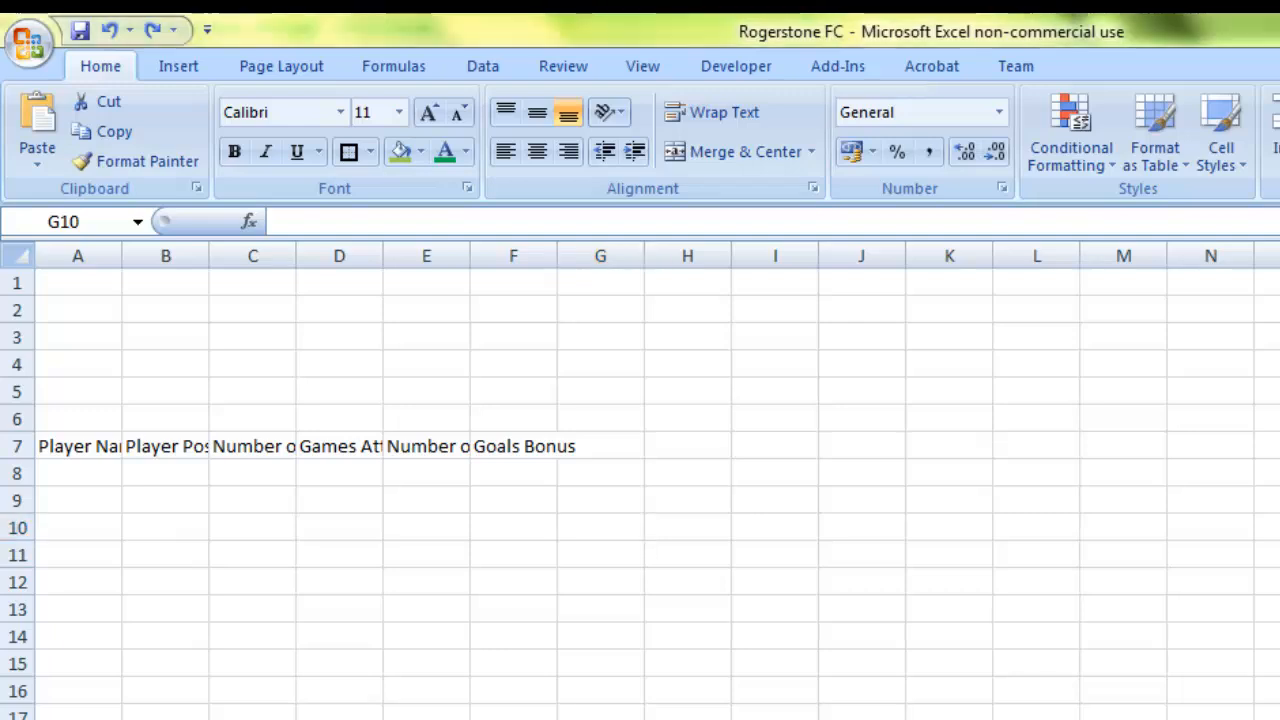
Examine headings A9 and B9 in the Year 10 controlled test spread sheet workbook, and return to heading A7 in Rogerstone FC.
key("alt+Tab")
left_click(102, 490)
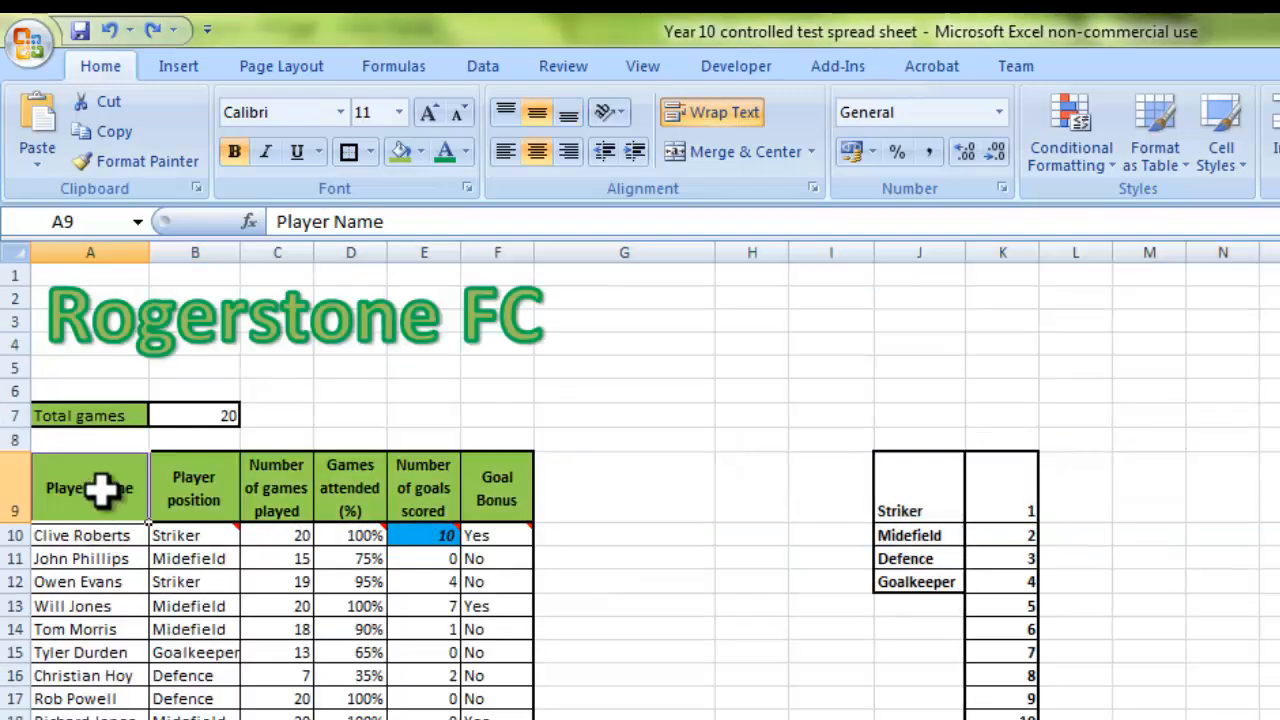
left_click(200, 487)
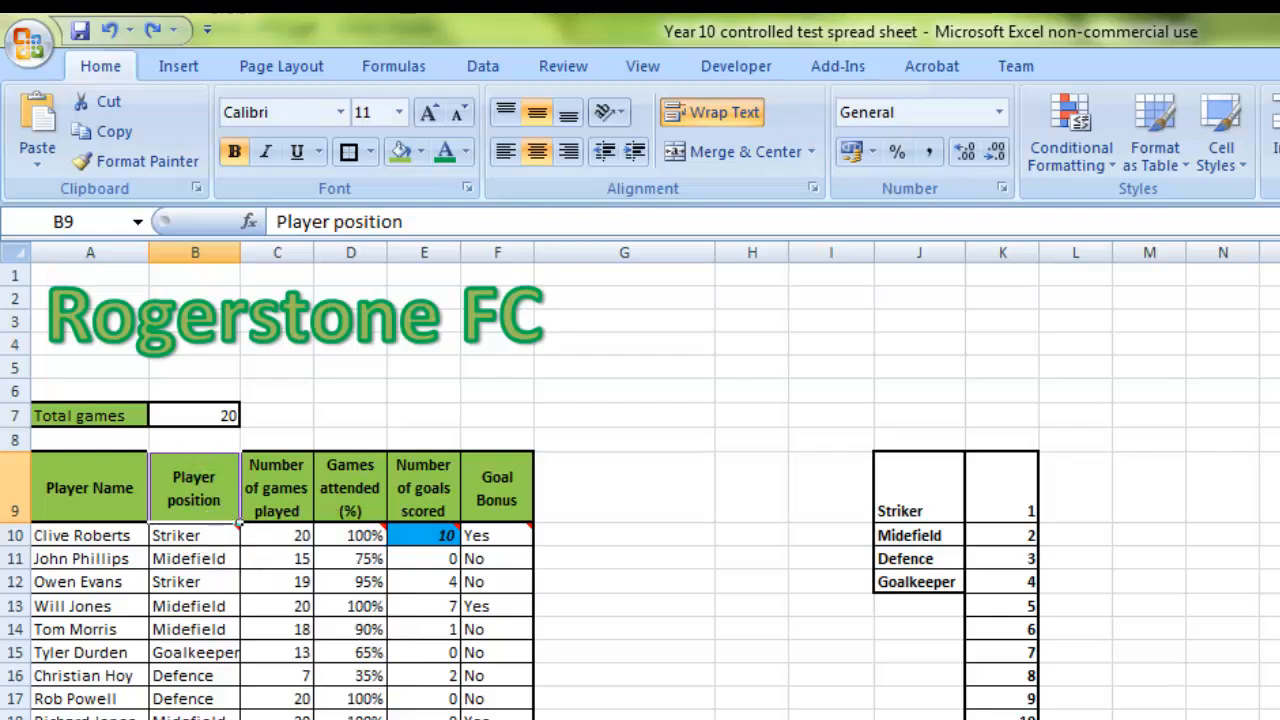
key("alt+Tab")
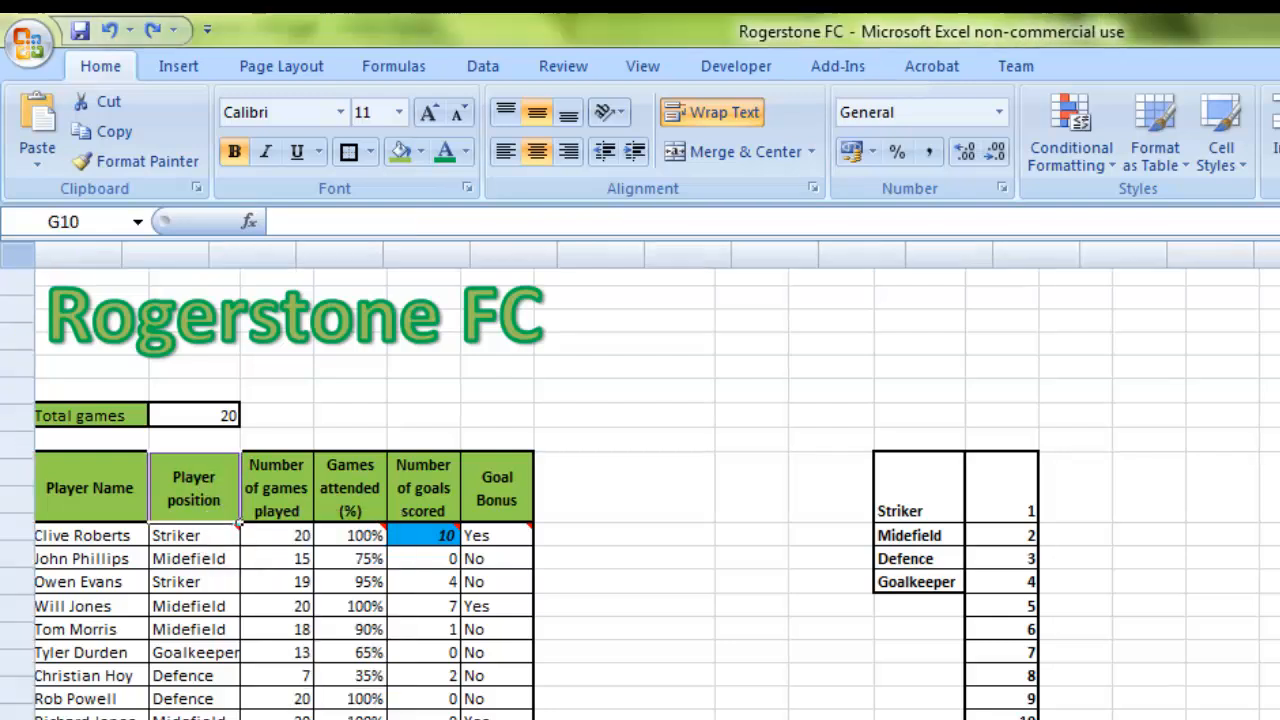
double_click(92, 446)
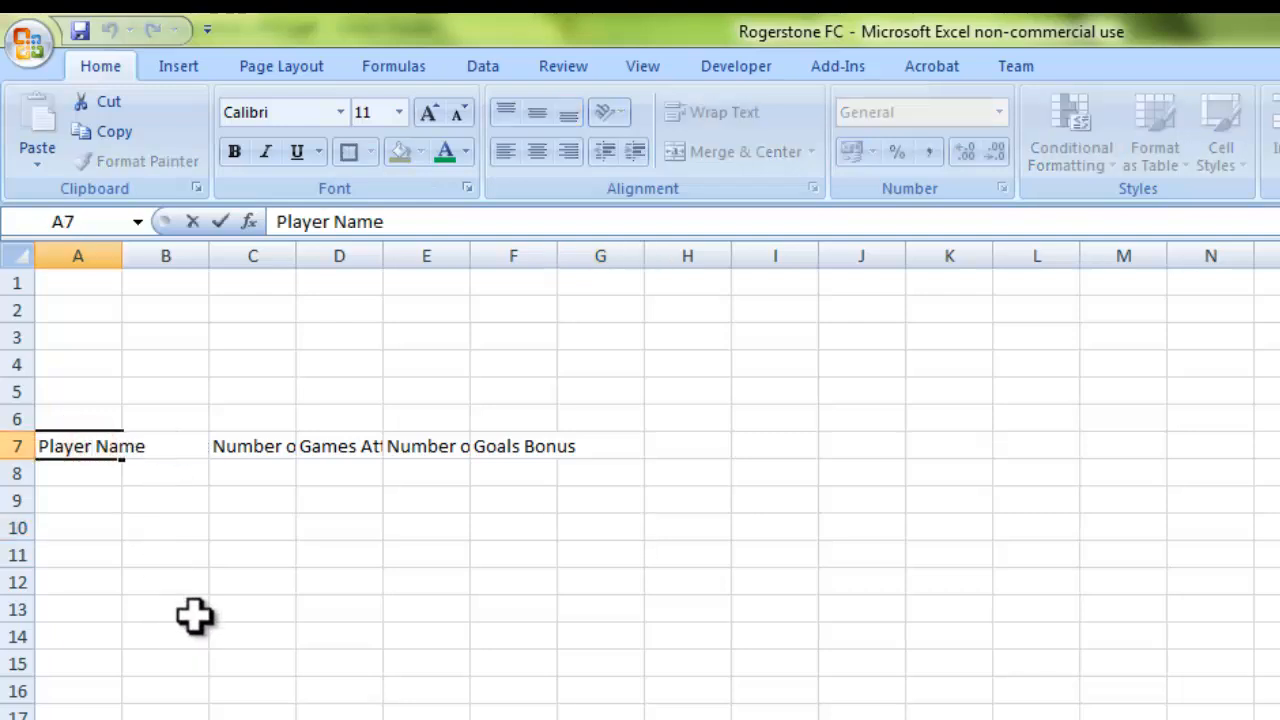
key("Return")
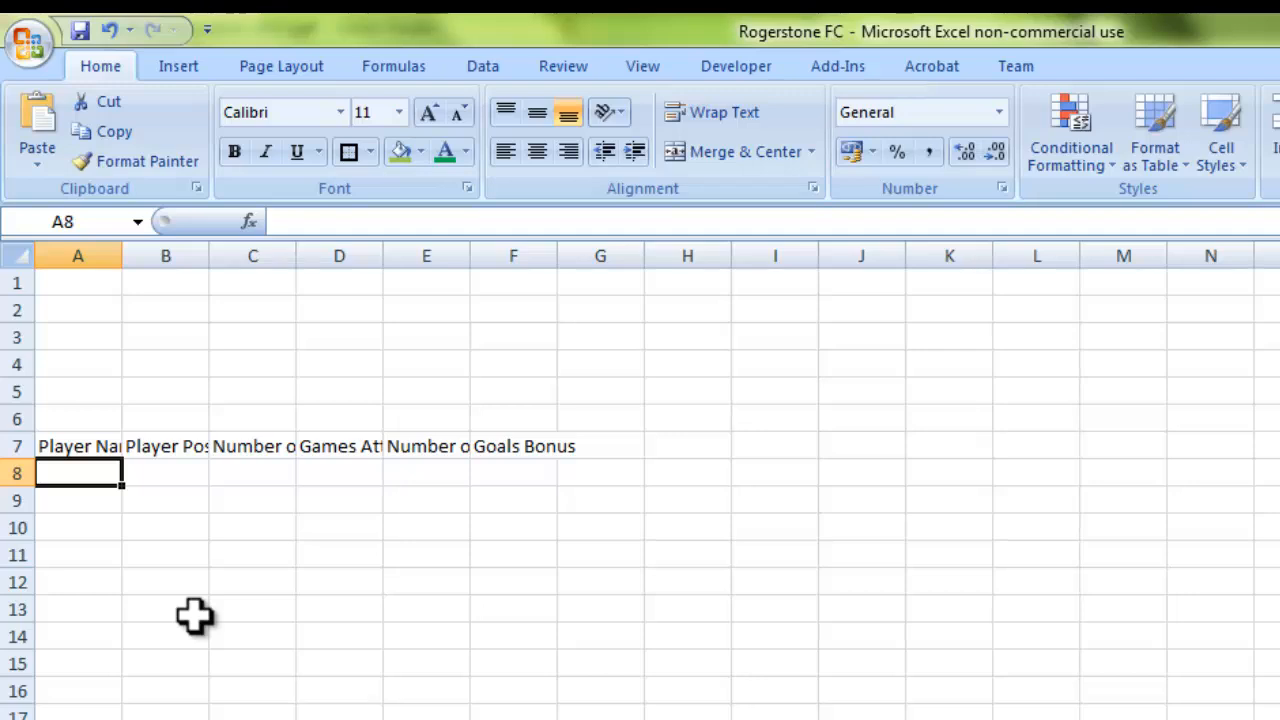
Turn on text wrapping for the Player Name heading in A7 through its cell alignment formatting.
left_click(78, 447)
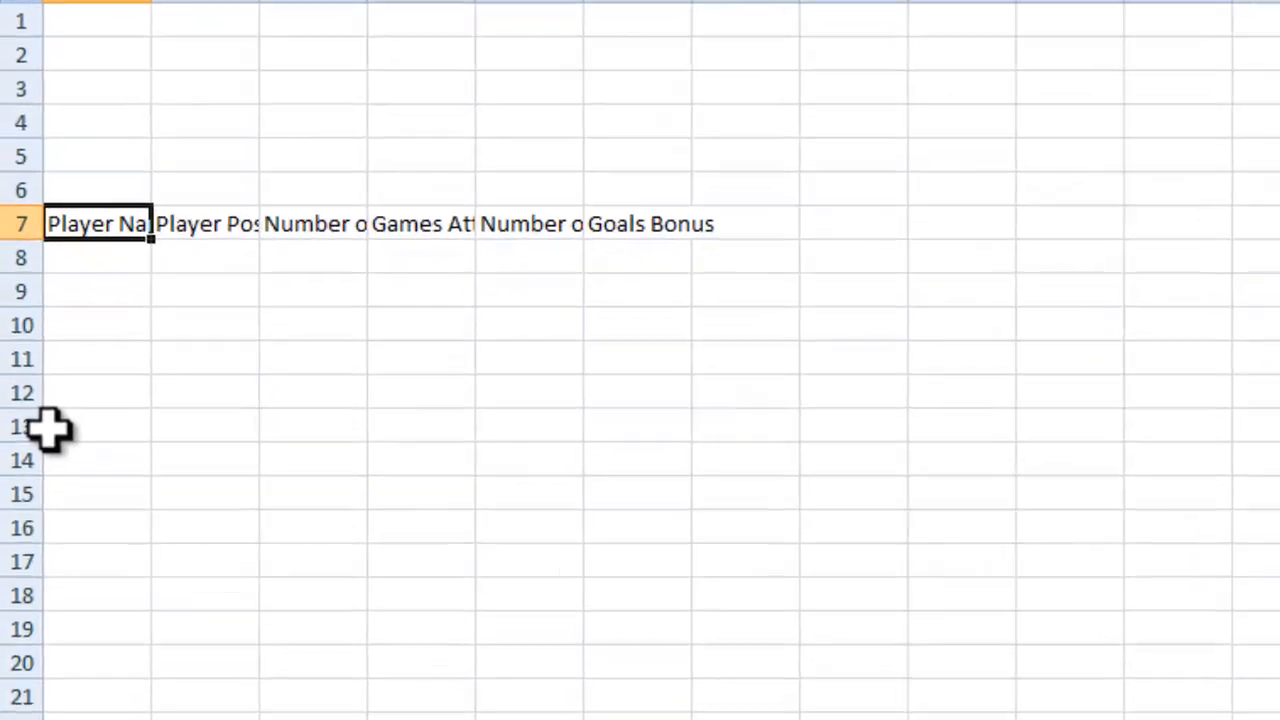
right_click(112, 221)
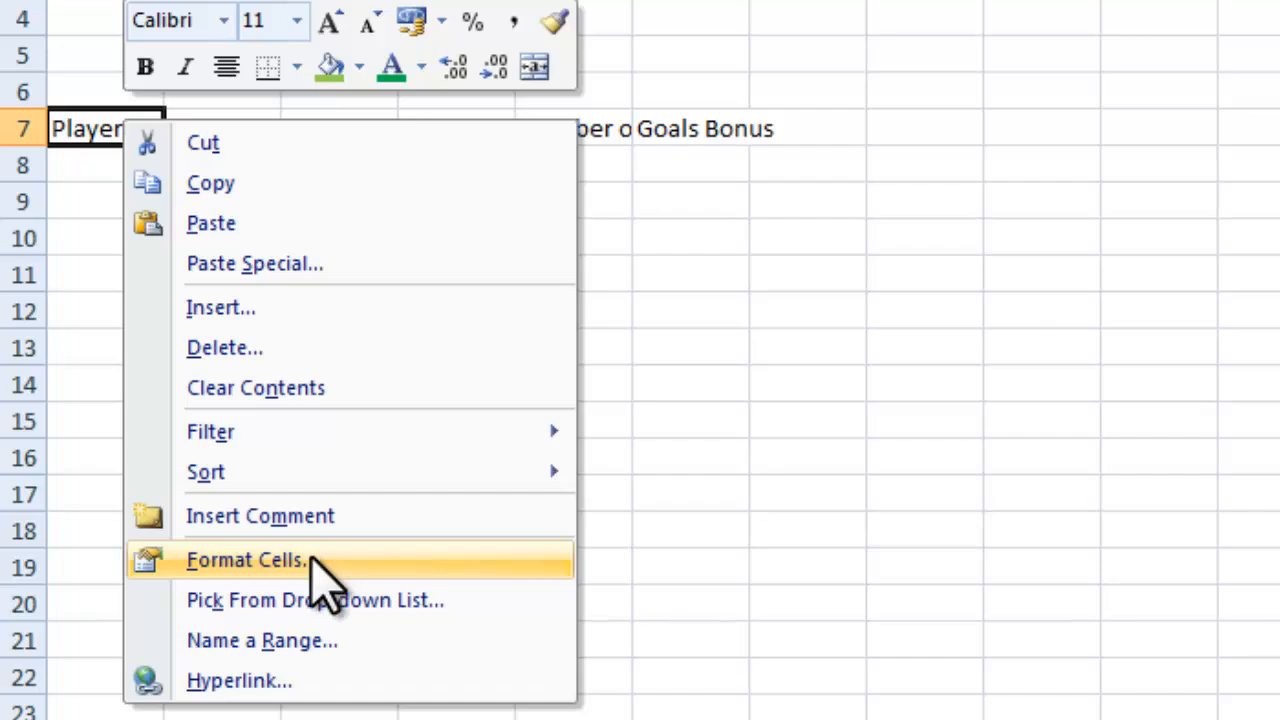
left_click(312, 560)
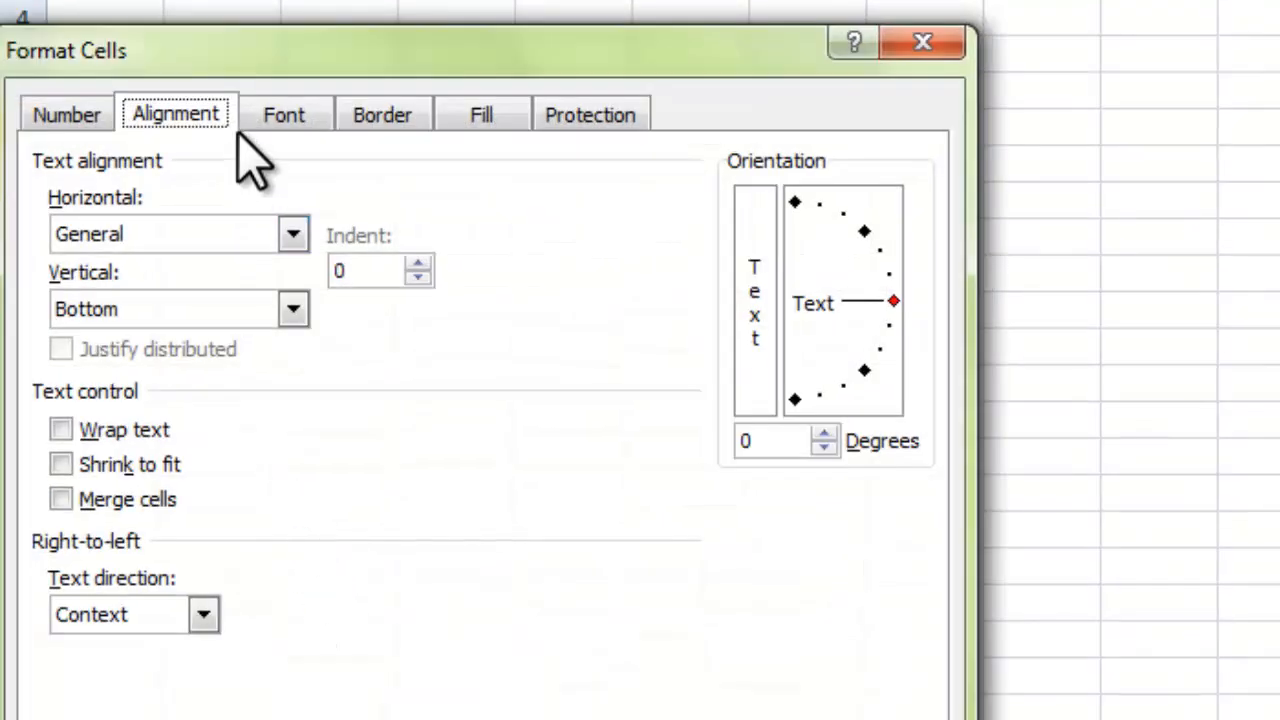
left_click(262, 114)
left_click(352, 114)
left_click(478, 114)
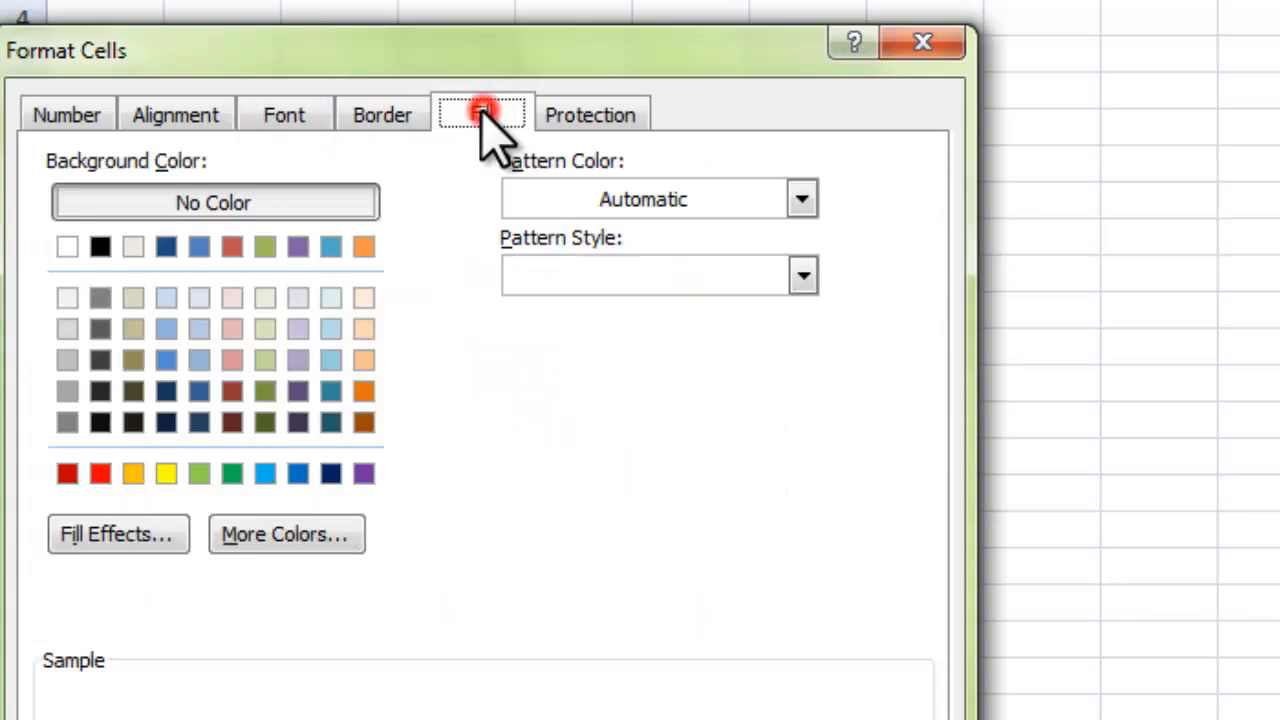
left_click(382, 114)
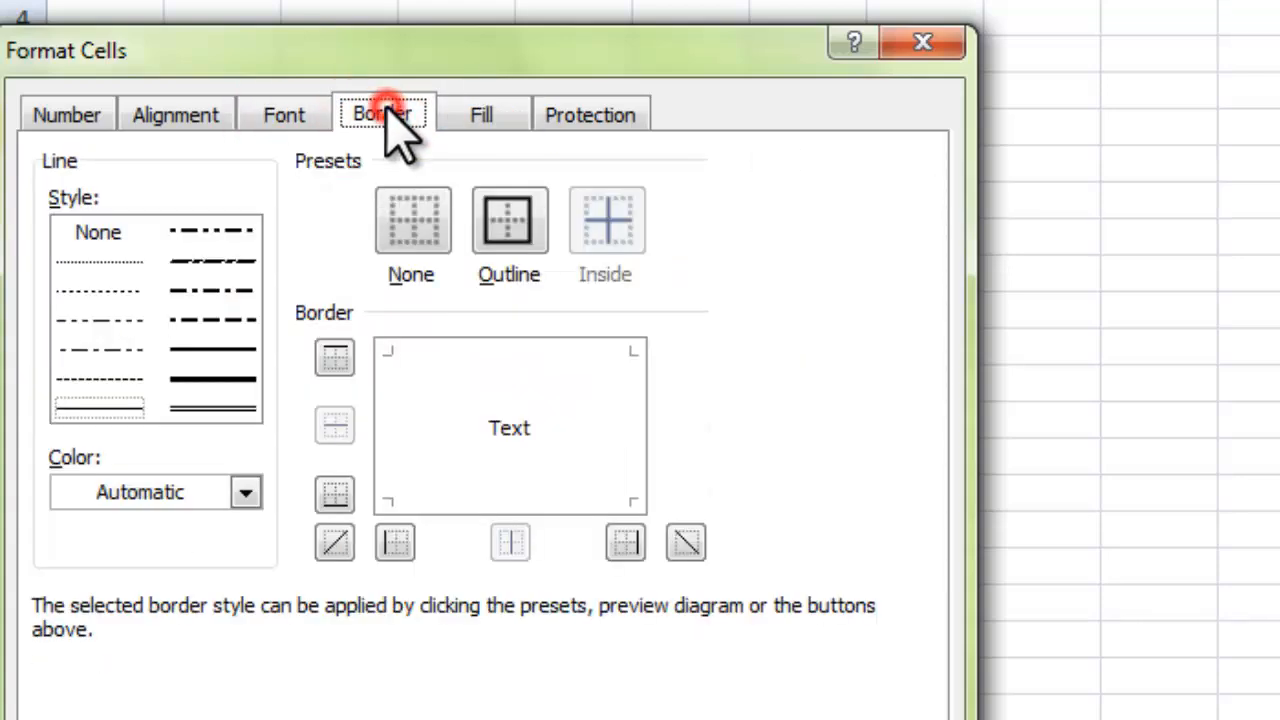
left_click(280, 116)
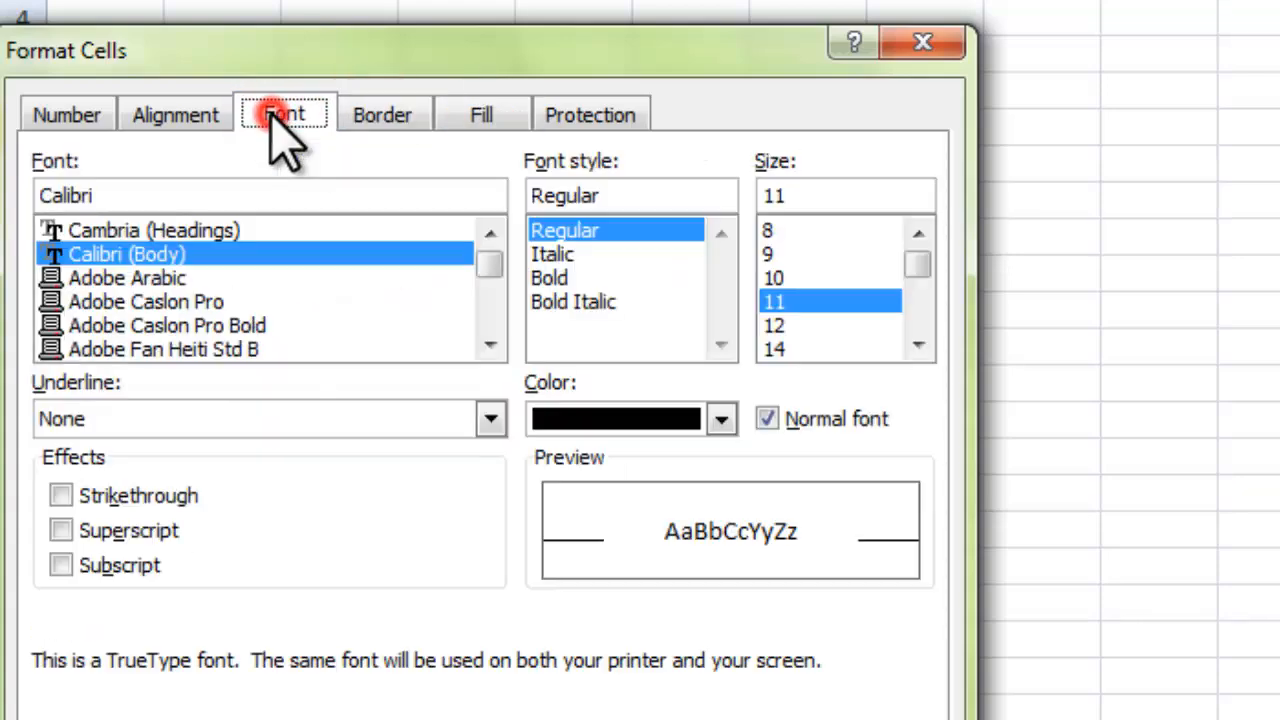
left_click(176, 118)
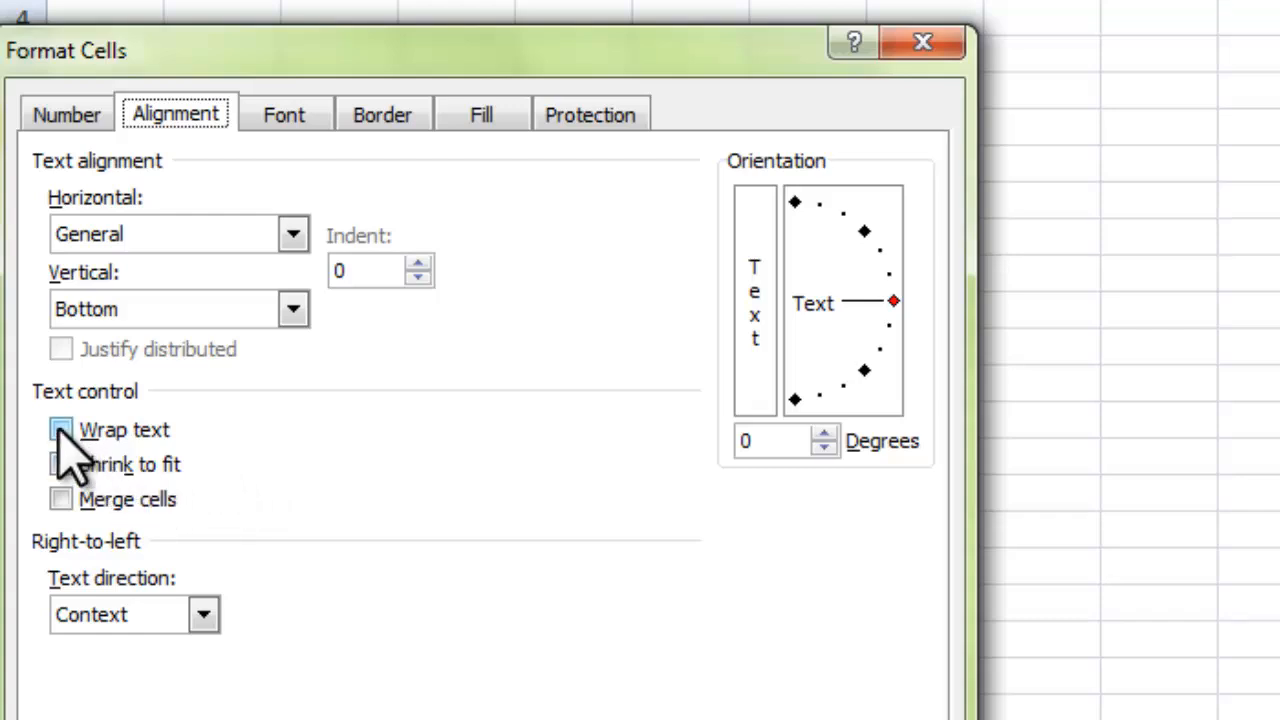
left_click(61, 429)
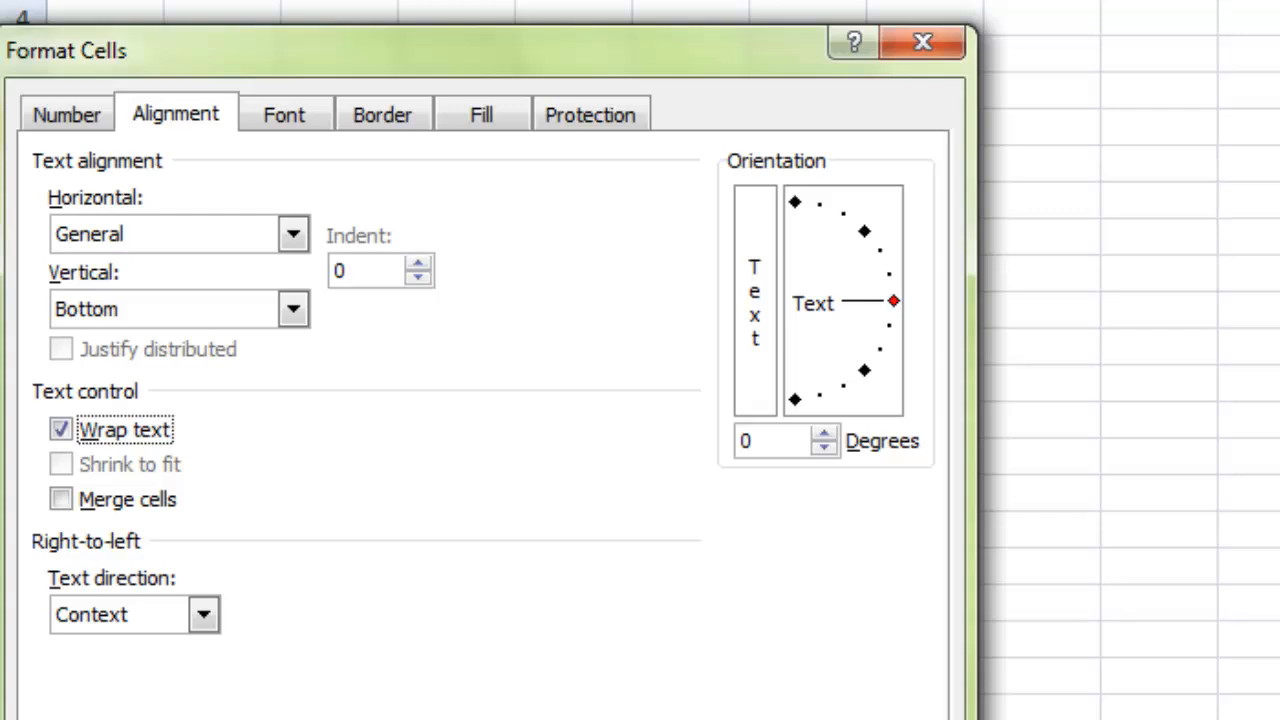
left_click(715, 719)
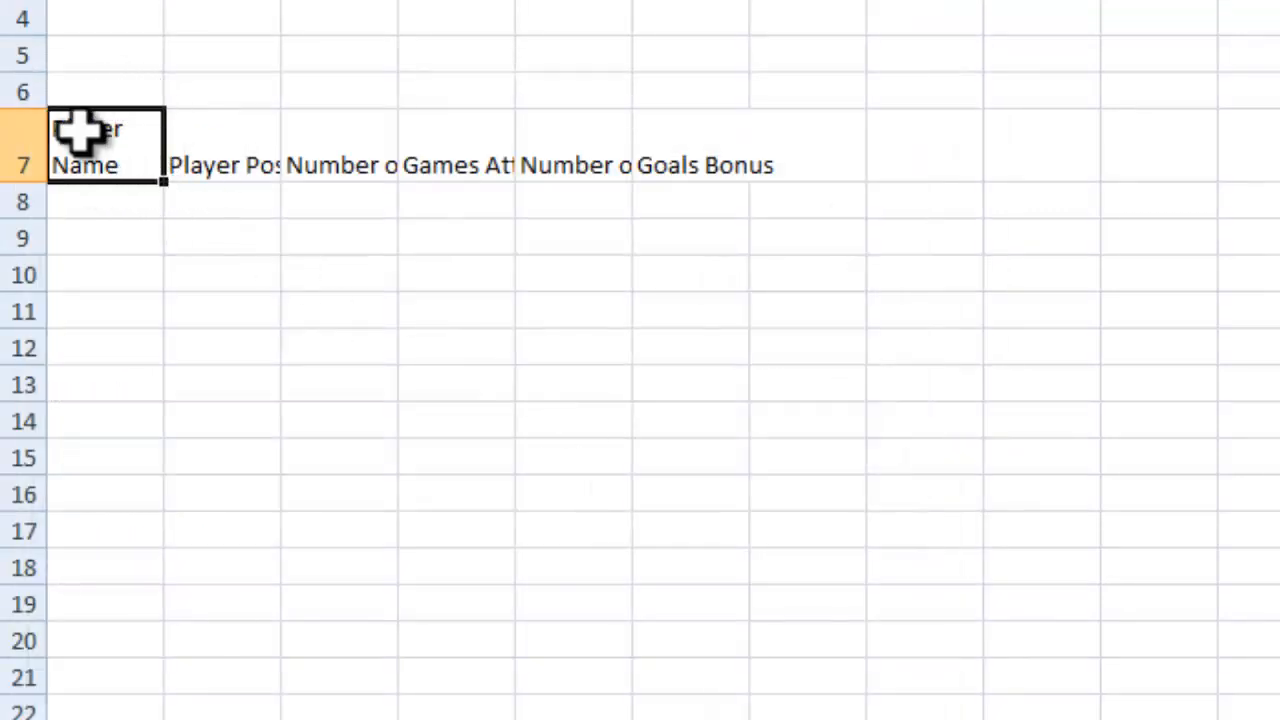
left_click(220, 147)
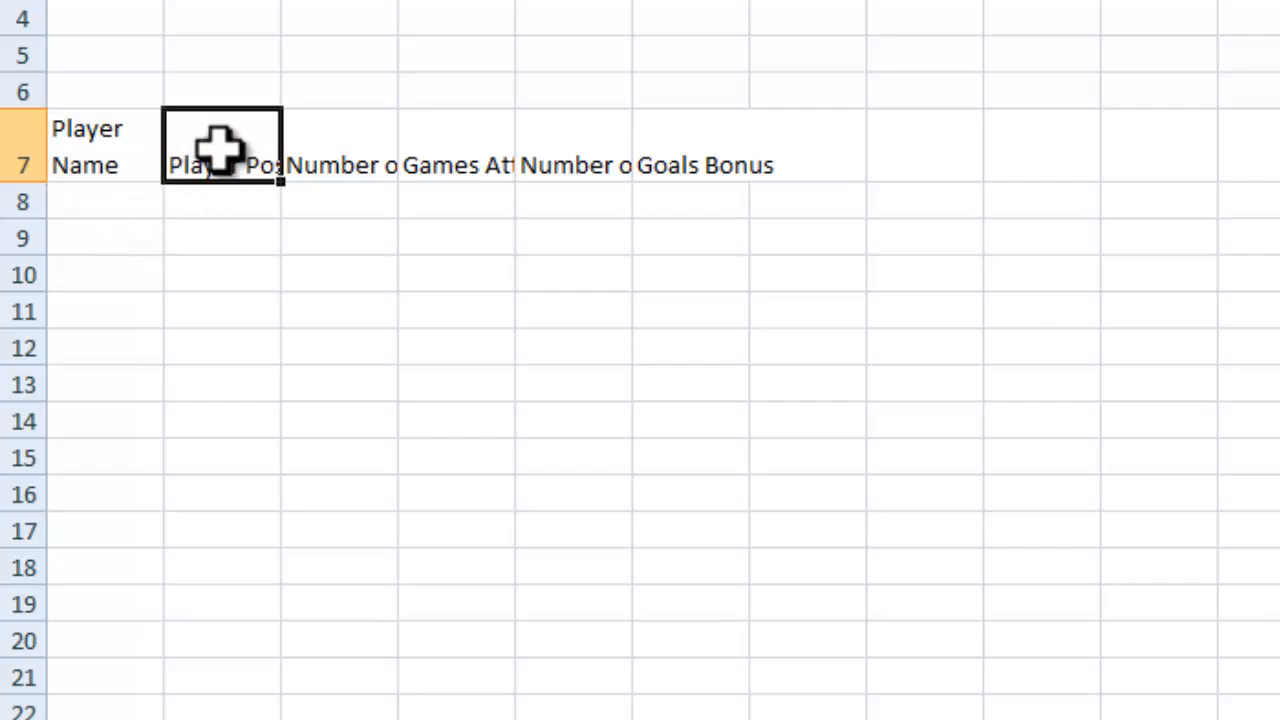
left_click(115, 145)
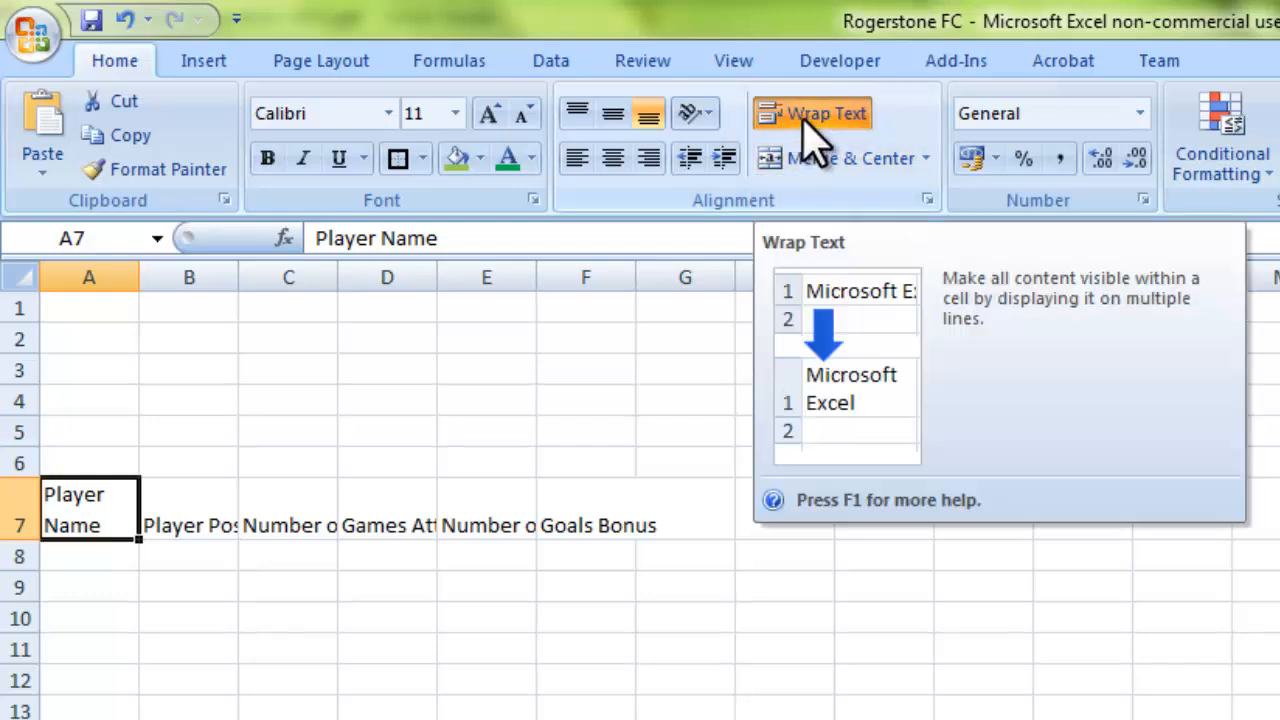
Wrap the text of the Player Position heading in B7 and the Number of Games Played heading in C7.
left_click(185, 510)
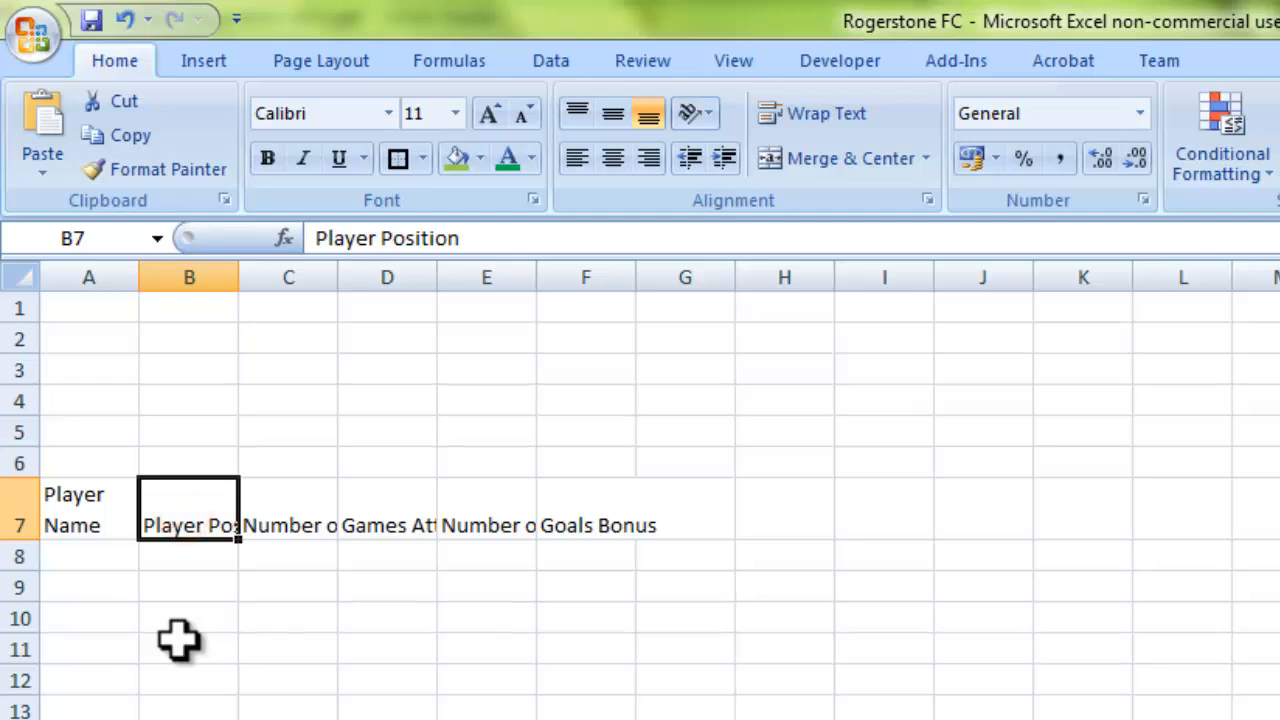
left_click(828, 113)
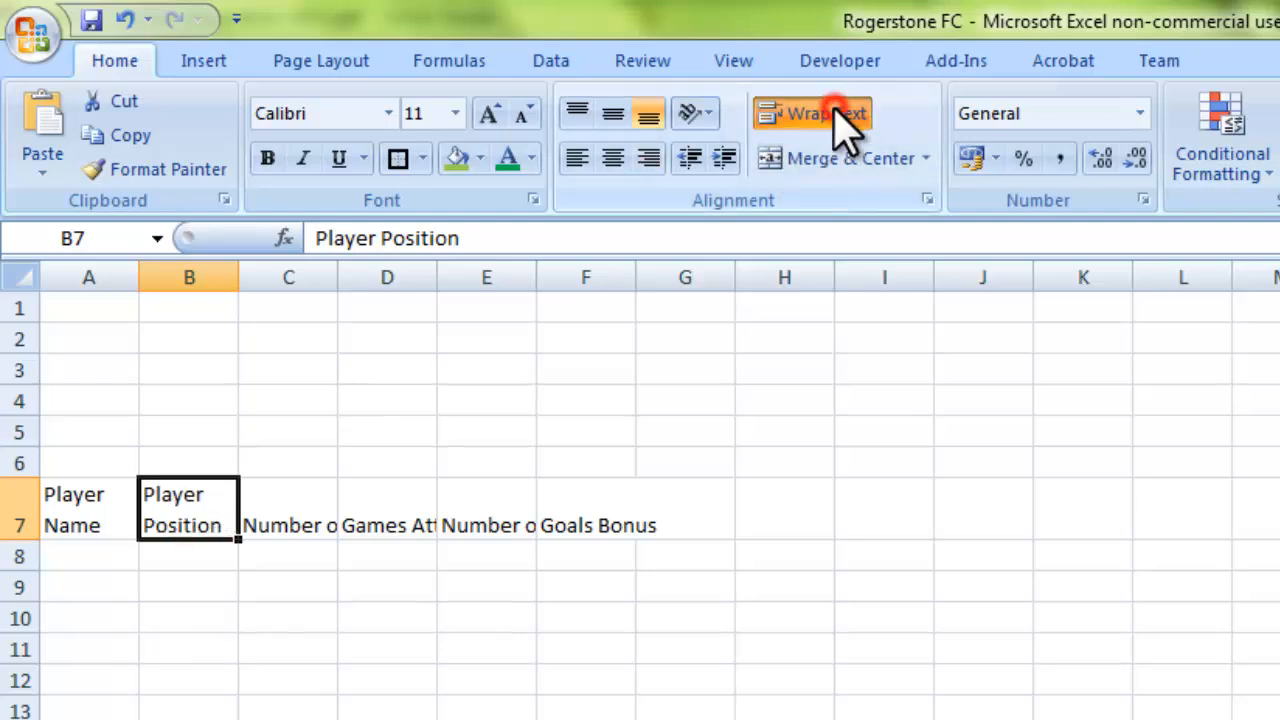
left_click(279, 525)
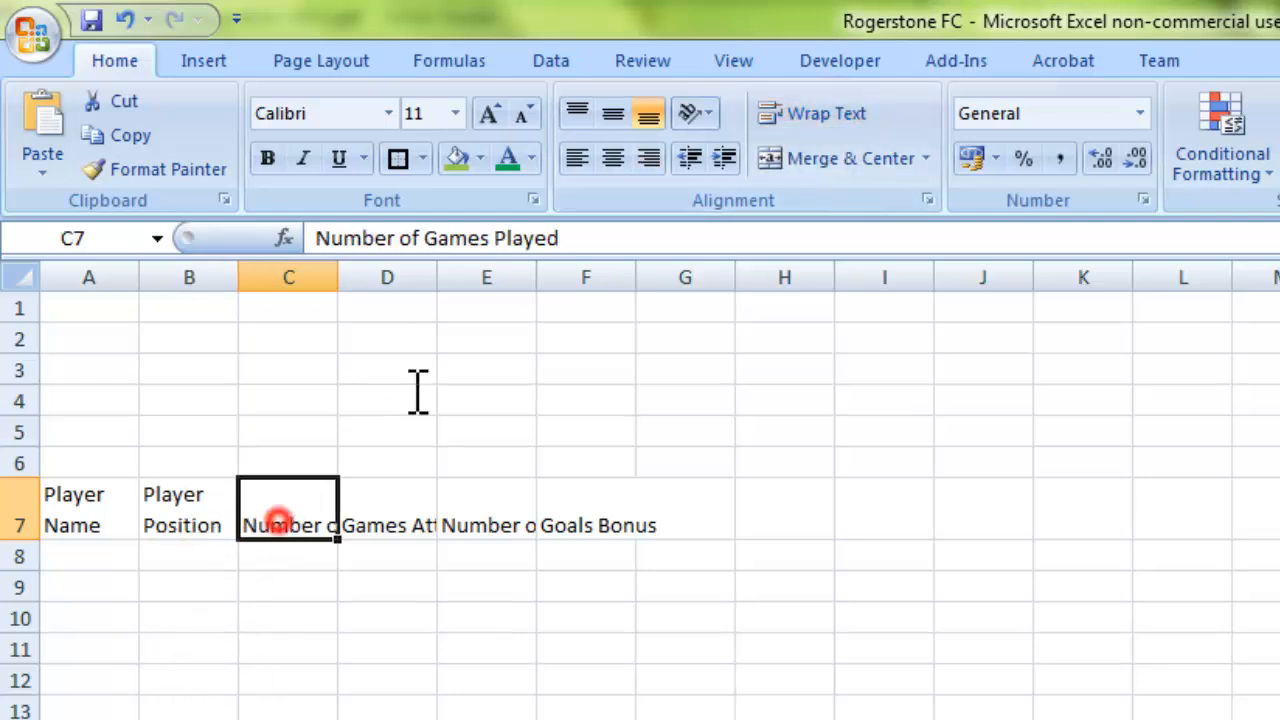
left_click(830, 113)
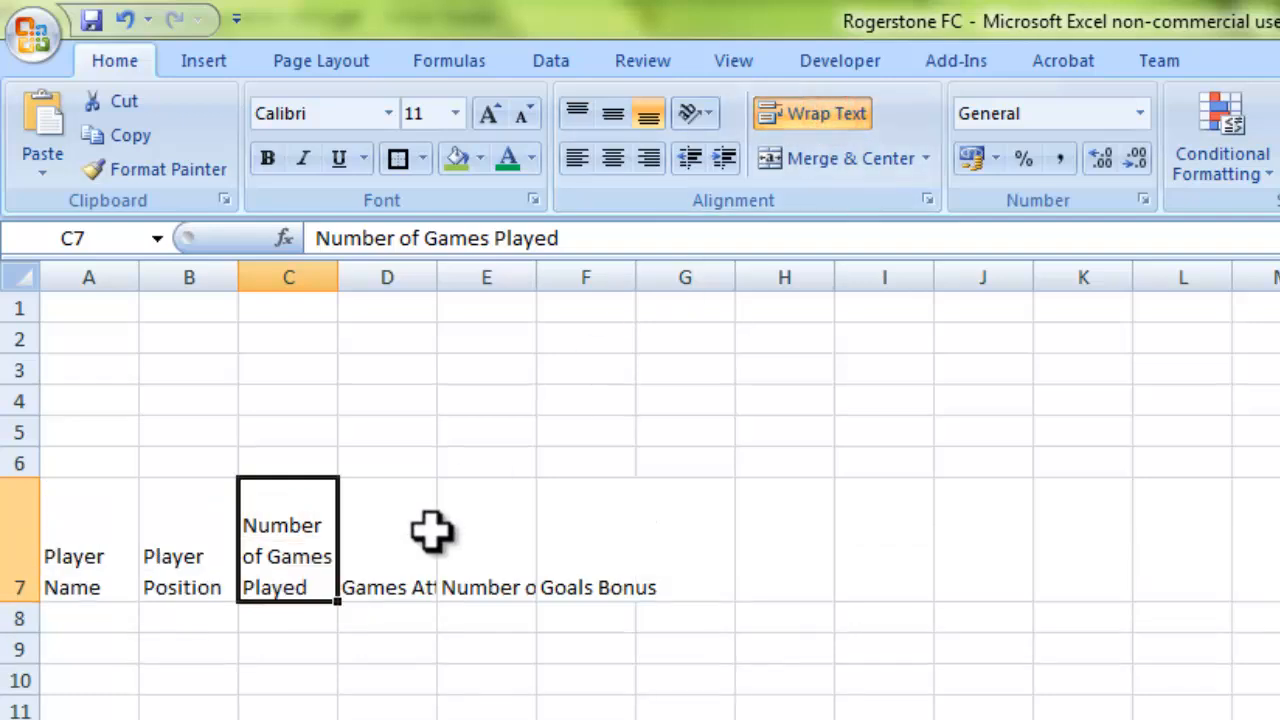
Undo the text wrapping applied individually to headings A7, B7 and C7.
key("ctrl+z")
key("ctrl+z")
key("ctrl+z")
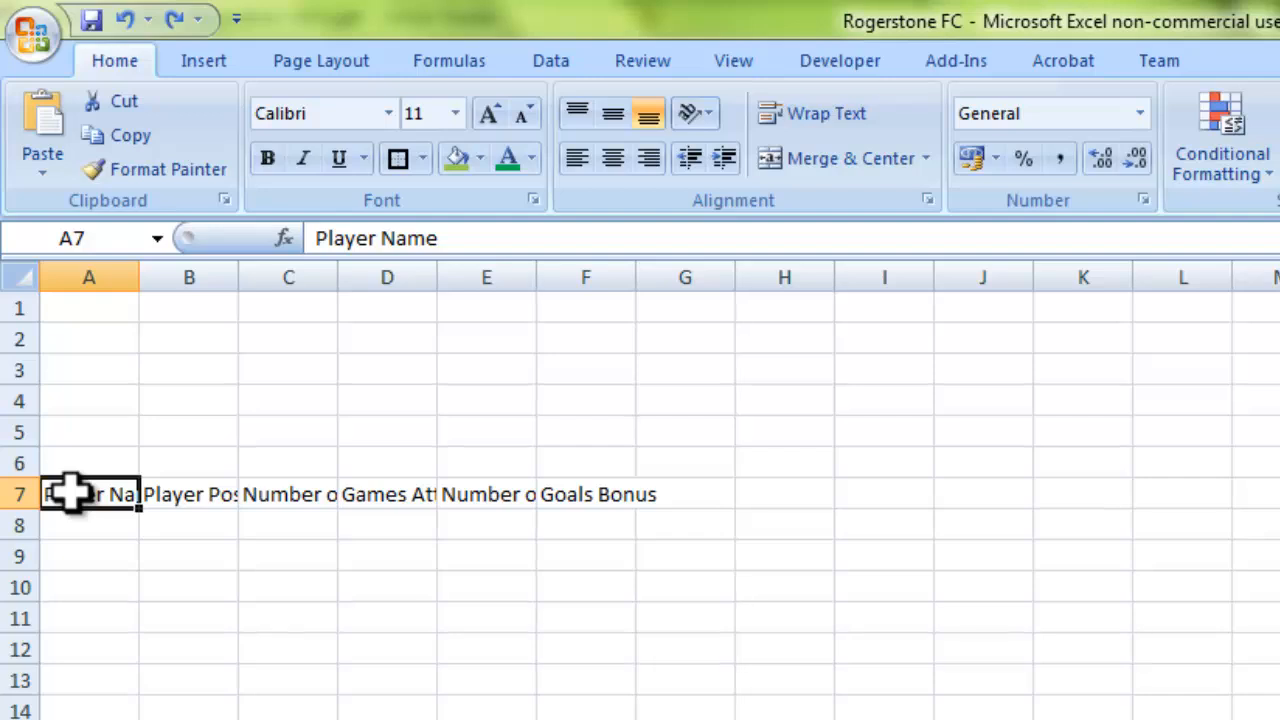
Apply text wrapping to all the column headings from A7 to F7 at once.
left_click_drag(68, 490, 567, 488)
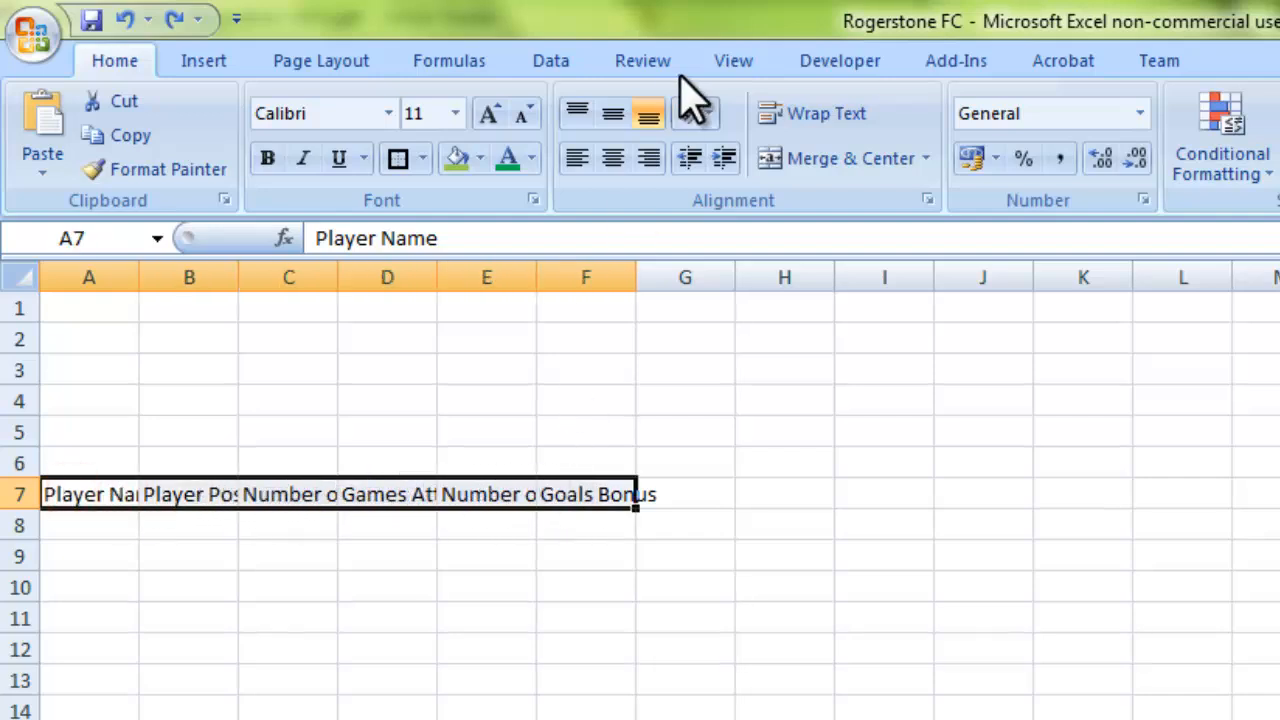
left_click(808, 113)
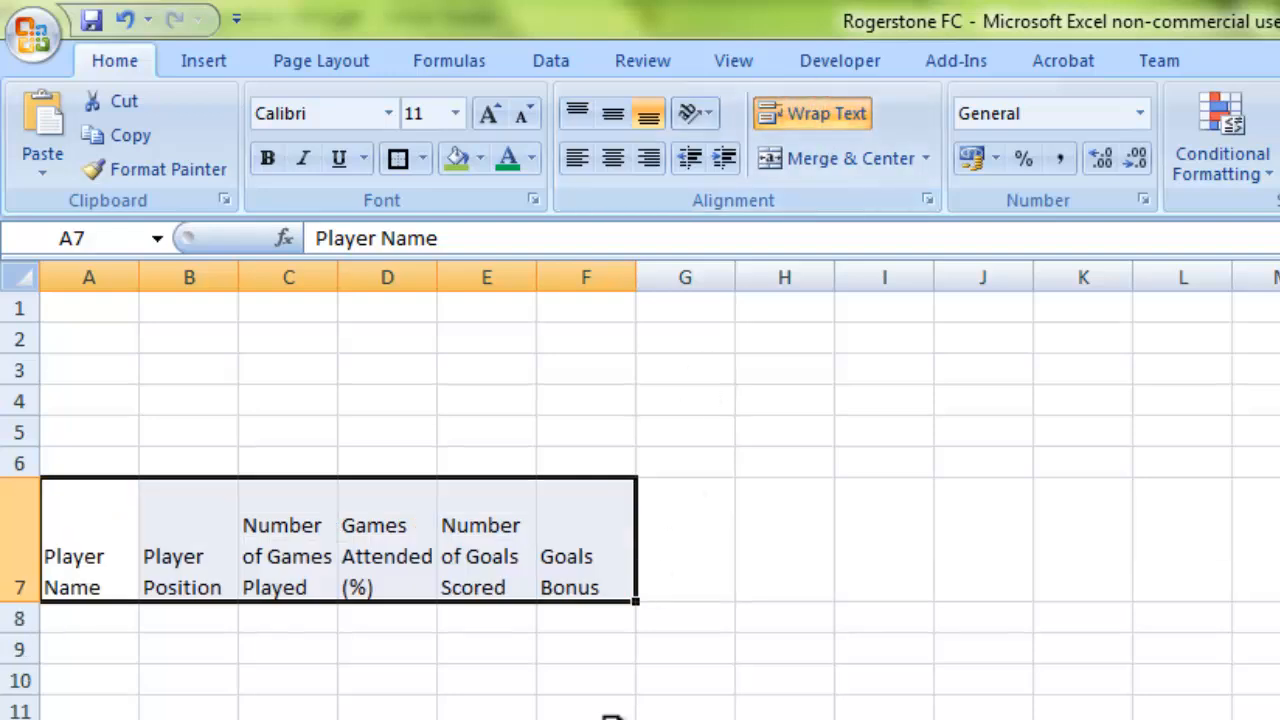
left_click(757, 645)
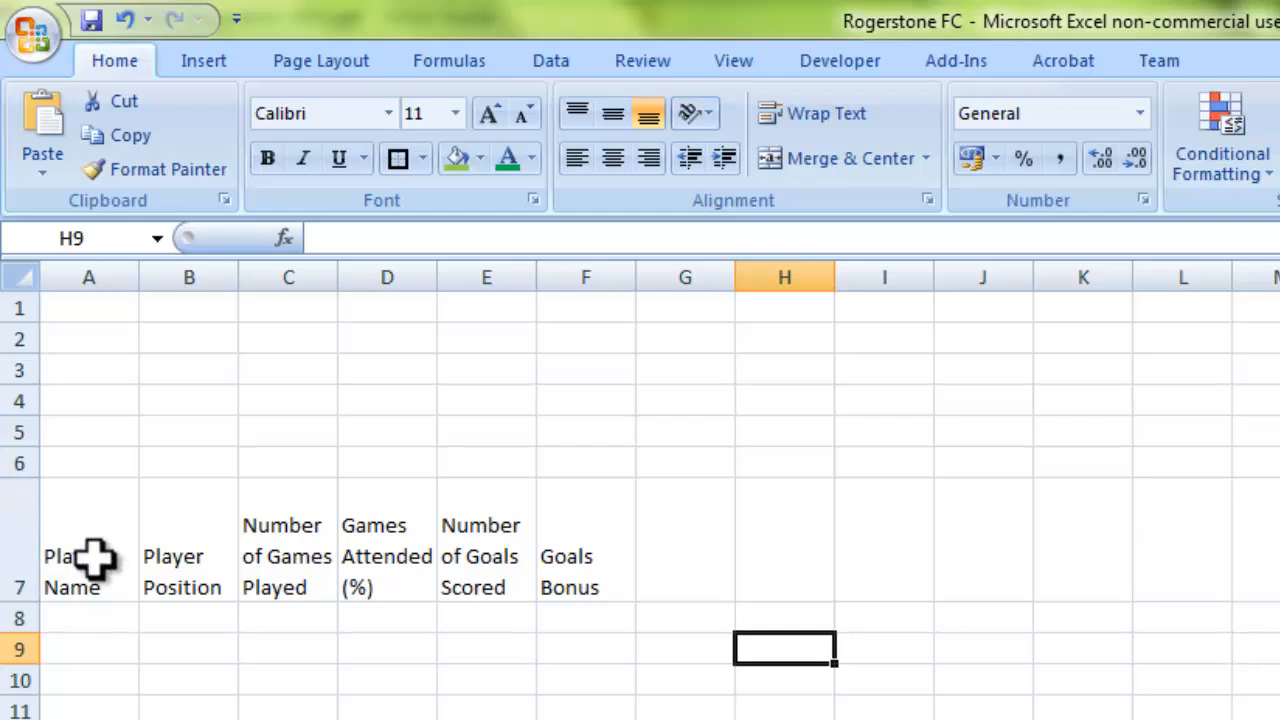
Examine each wrapped column heading from A7 to F7 for how its text fits the cell.
left_click(298, 540)
left_click(95, 537)
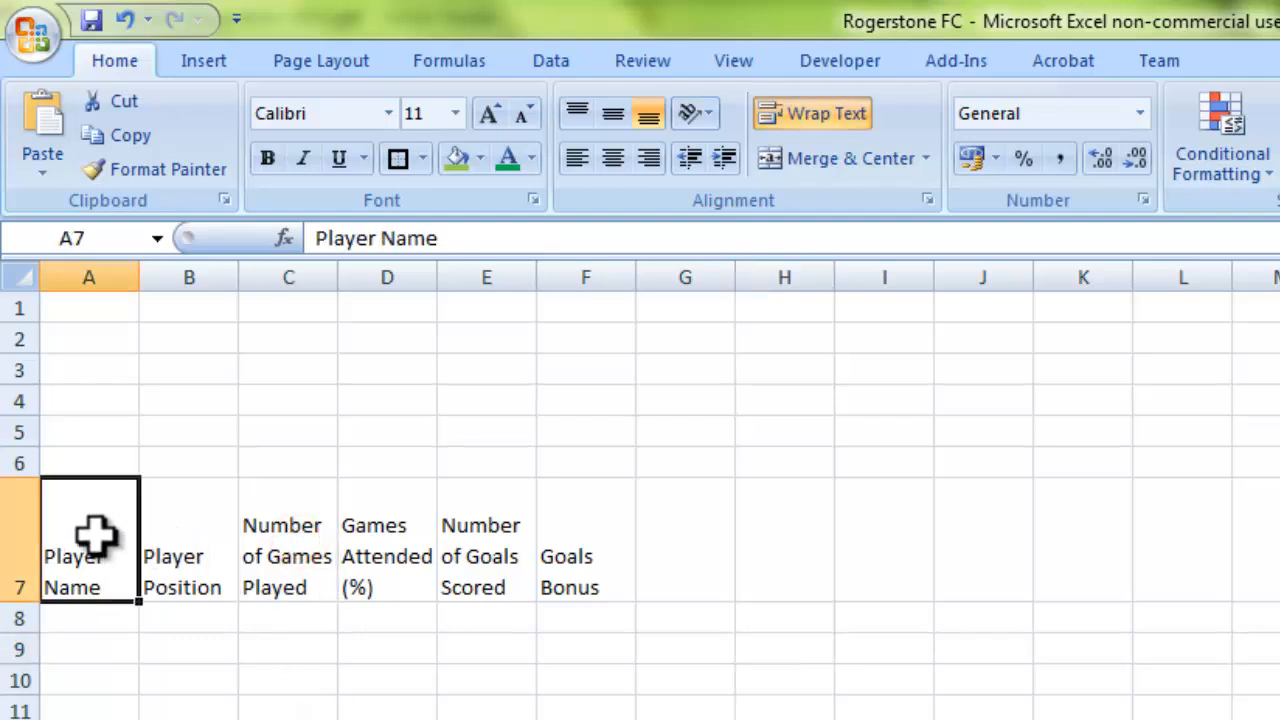
left_click(171, 535)
left_click(283, 542)
left_click(397, 520)
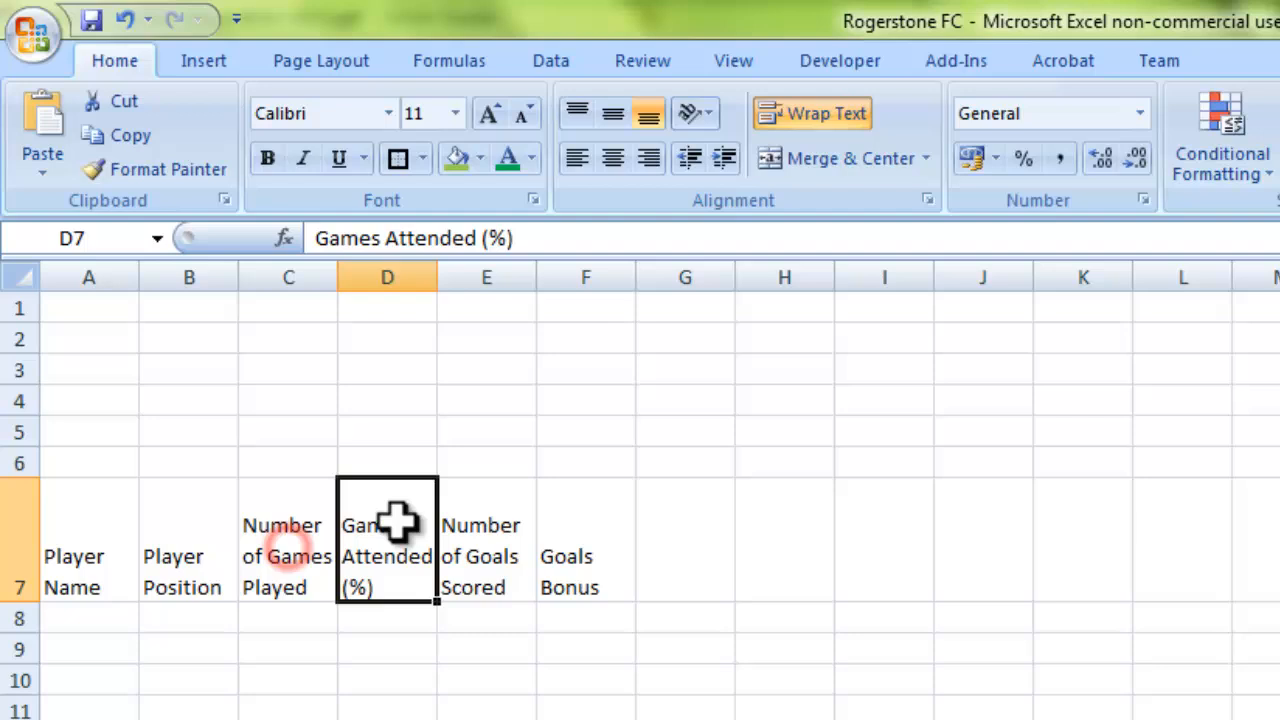
left_click(486, 550)
left_click(586, 541)
left_click(479, 560)
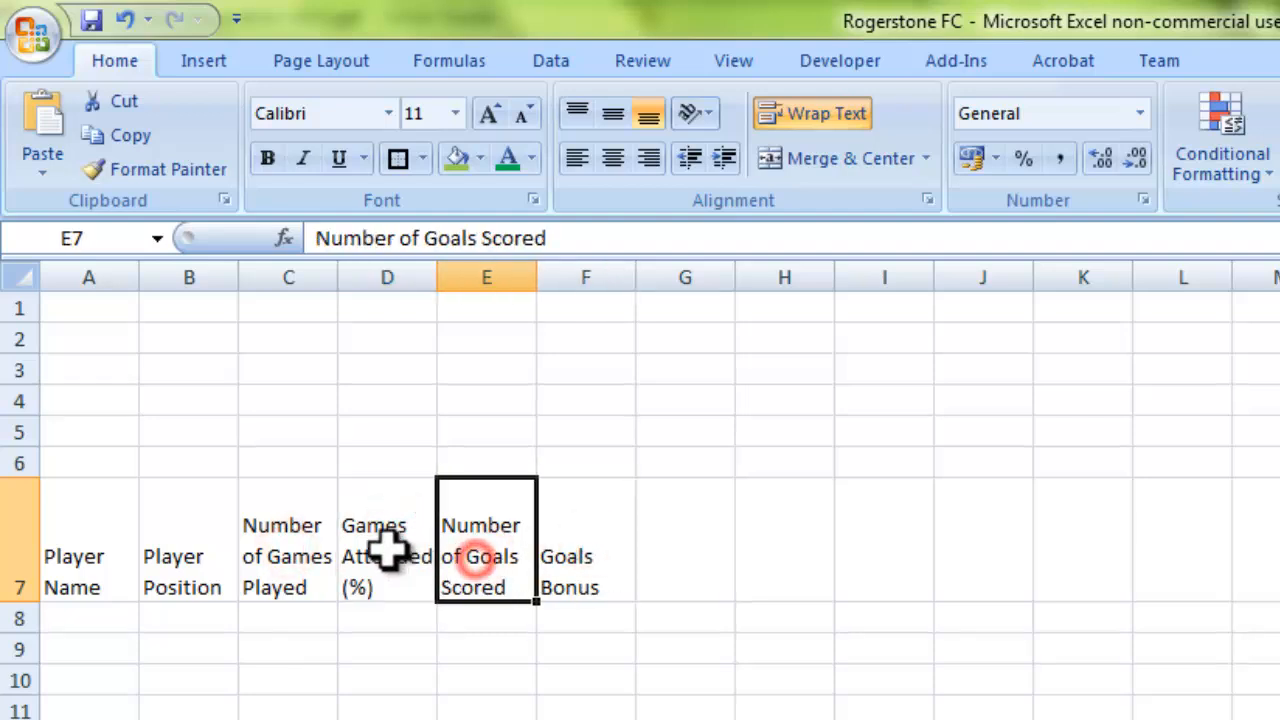
left_click(366, 532)
left_click(297, 520)
left_click(400, 531)
left_click(458, 530)
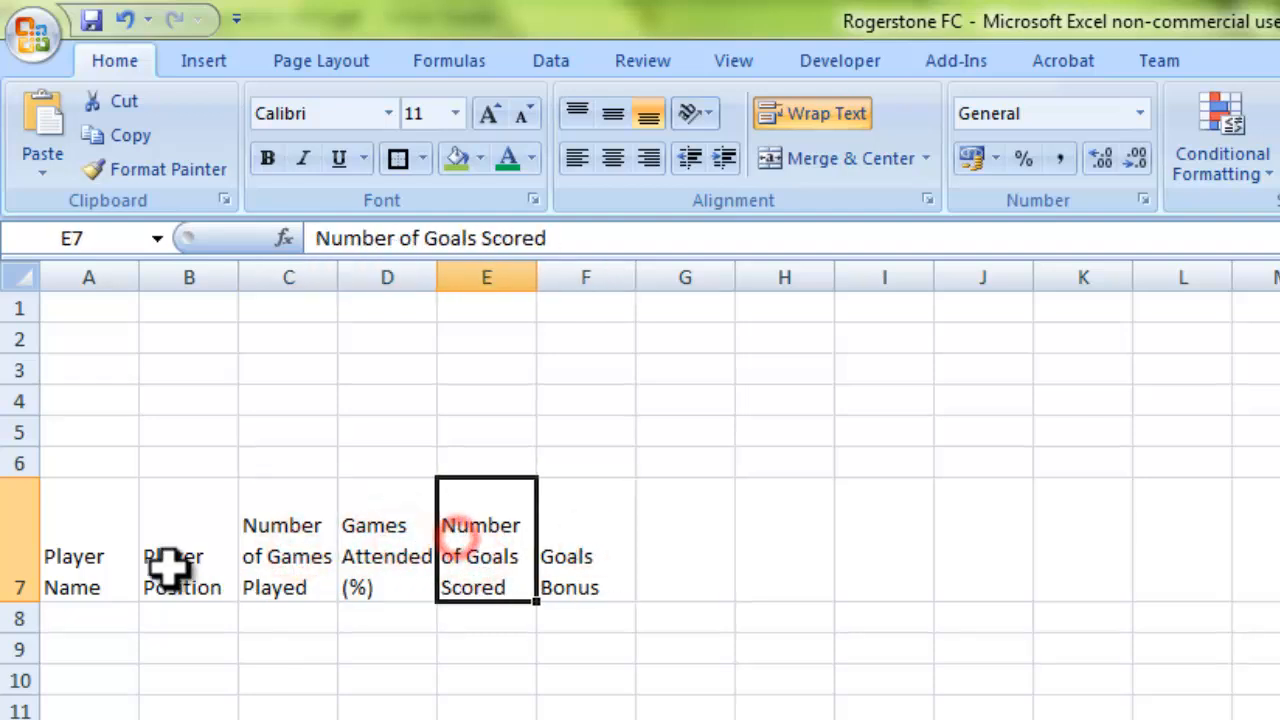
Centre the headings in A7:F7 horizontally and align them to the middle vertically, and widen column B slightly.
left_click(96, 562)
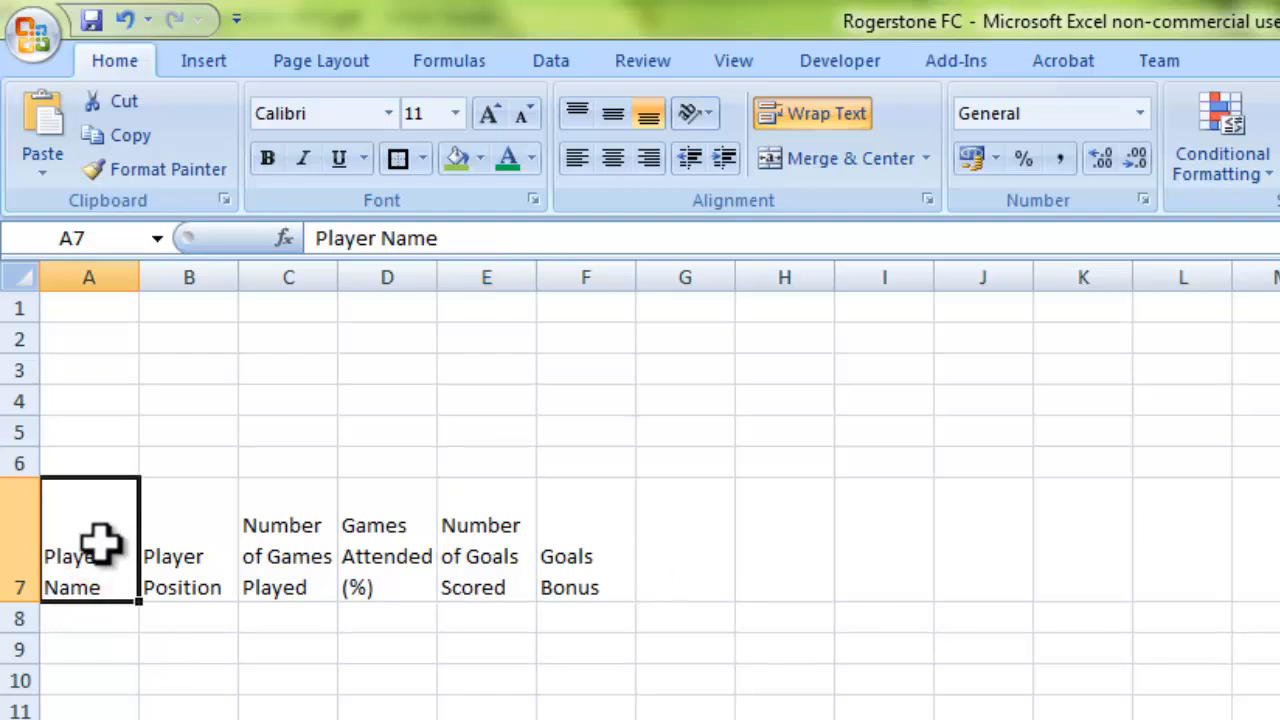
left_click_drag(101, 543, 557, 536)
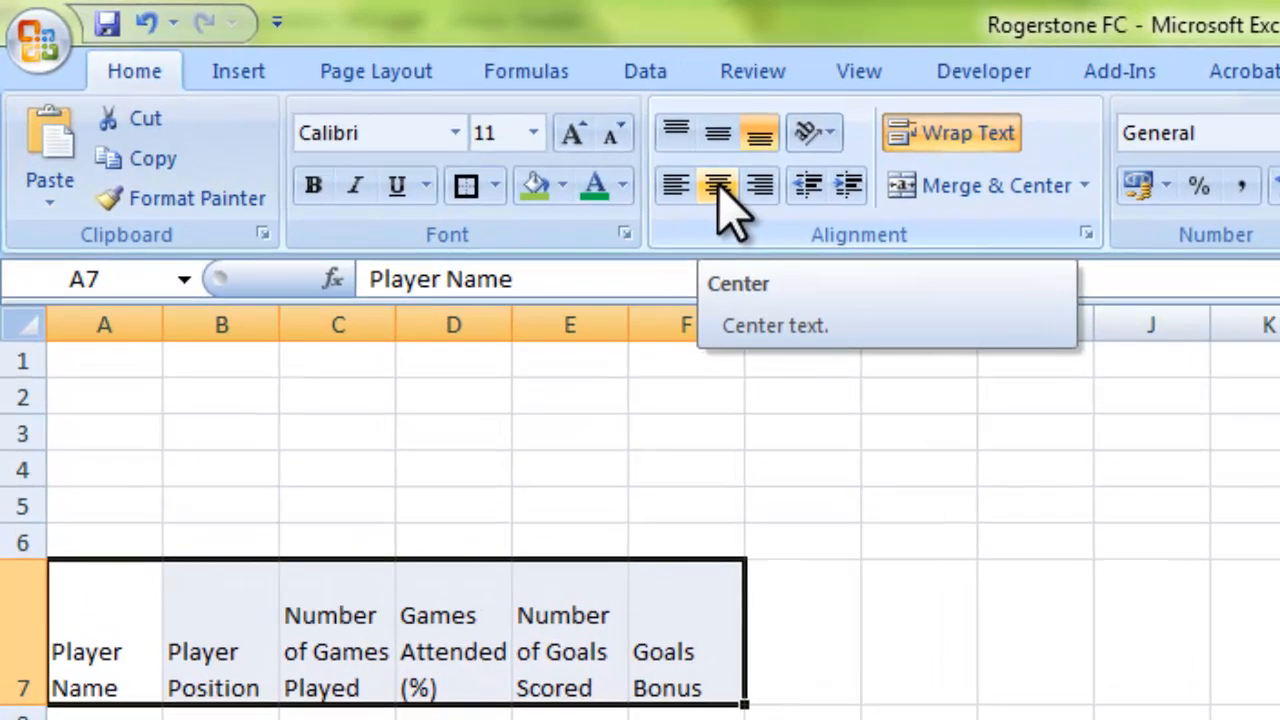
left_click(718, 188)
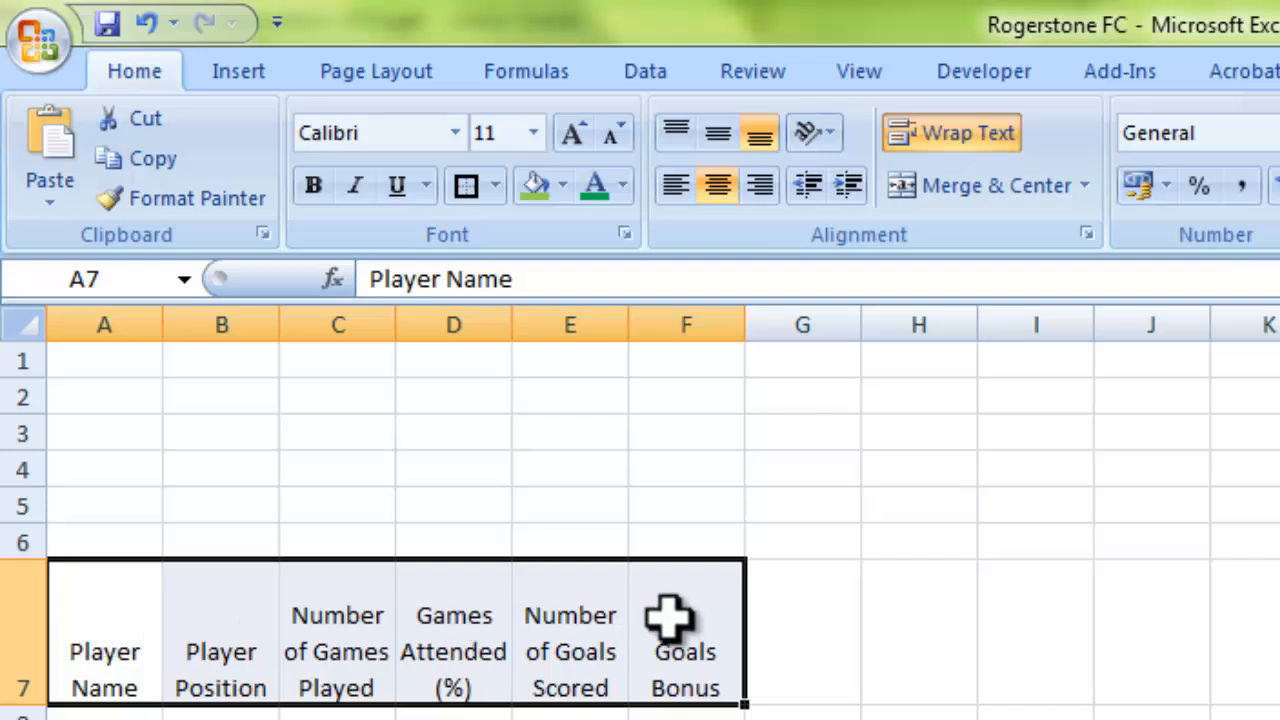
left_click(736, 124)
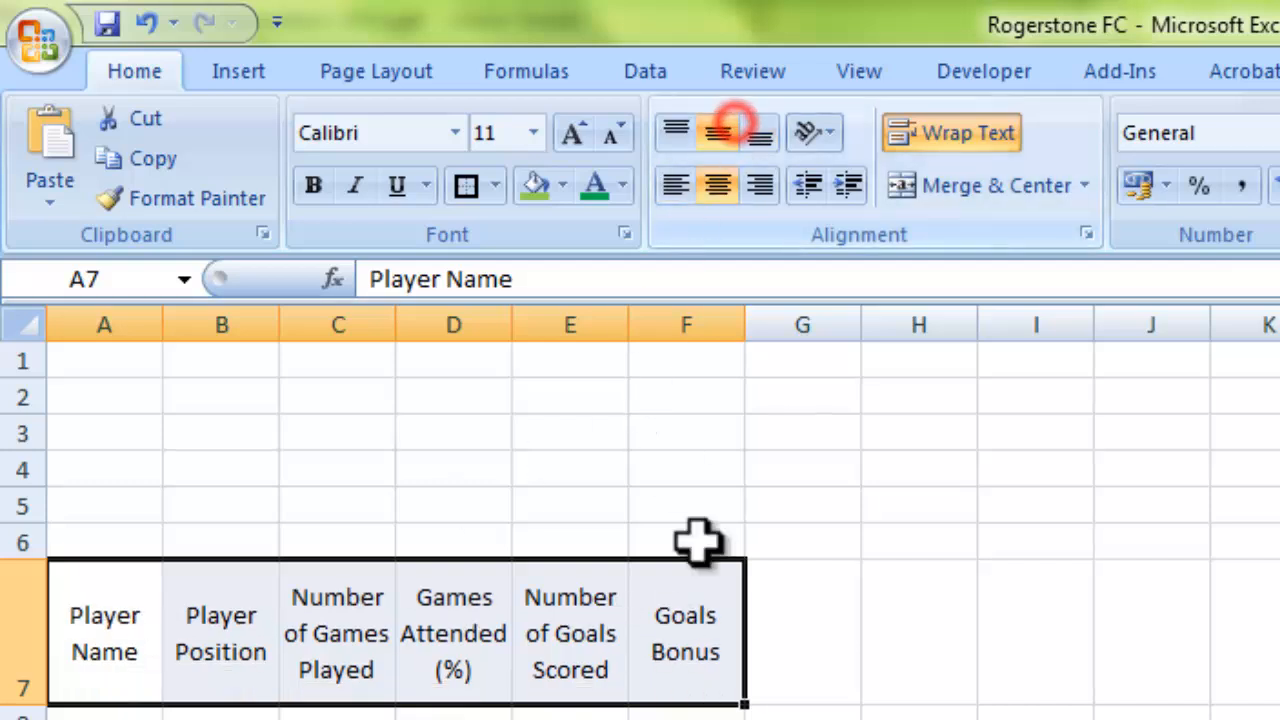
left_click(953, 606)
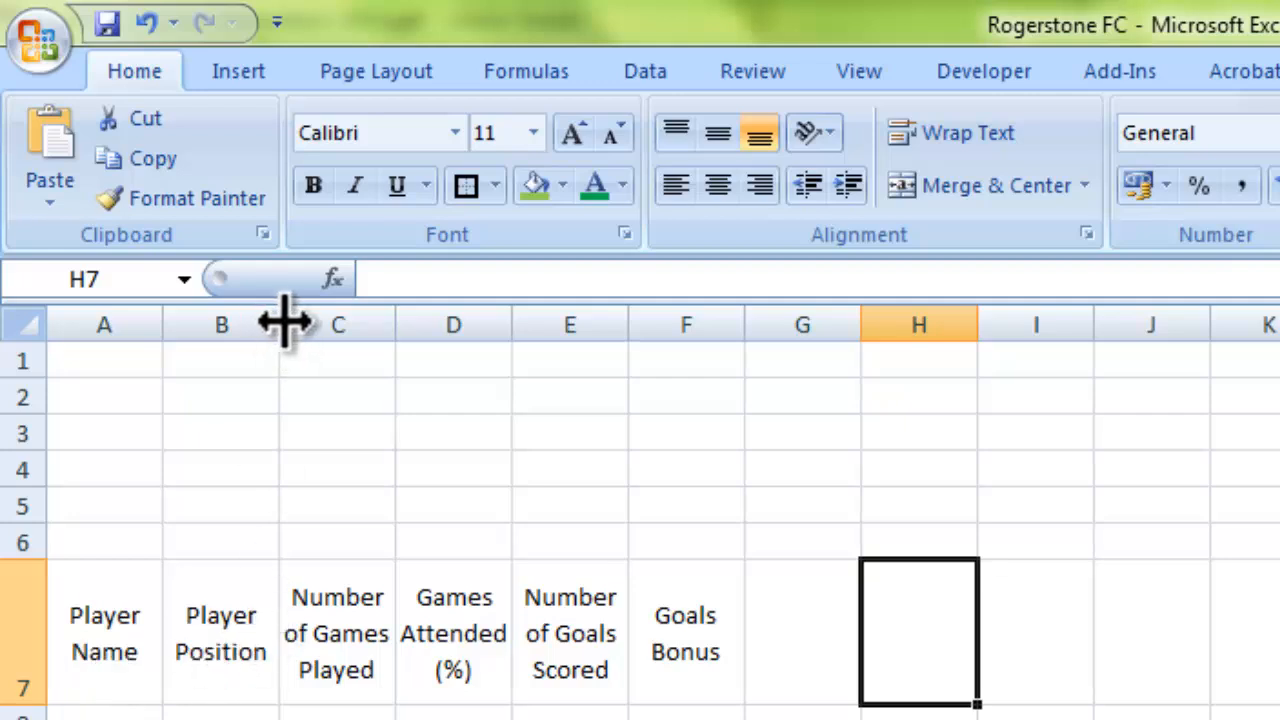
mouse_move(285, 322)
left_mouse_down()
mouse_move(491, 323)
mouse_move(297, 324)
left_mouse_up()
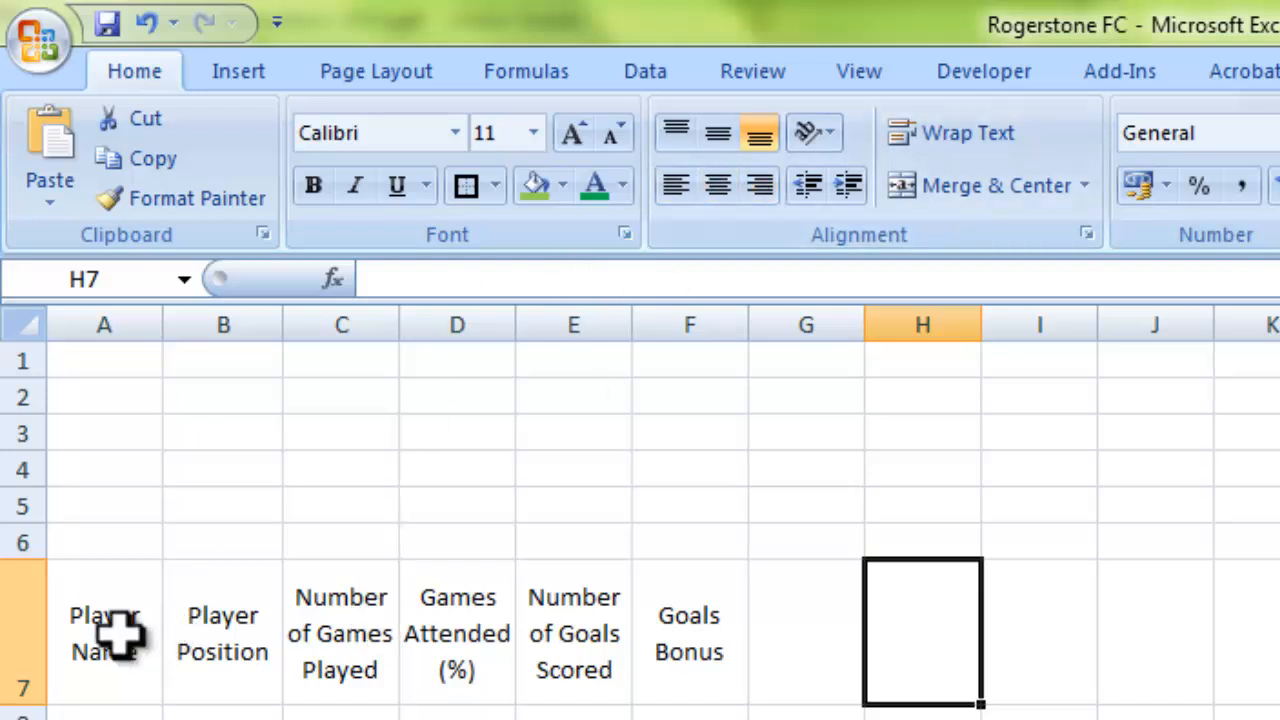
Make the column headings in A7:F7 bold.
left_click_drag(118, 632, 665, 640)
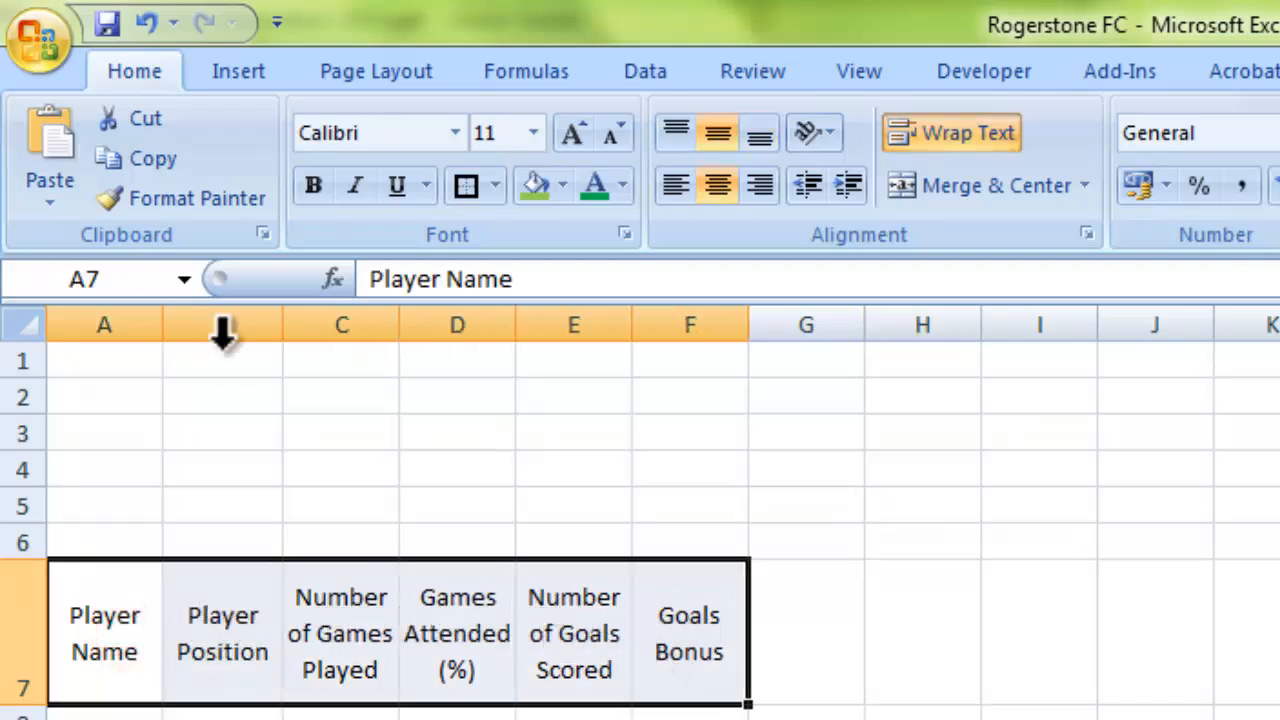
left_click(311, 186)
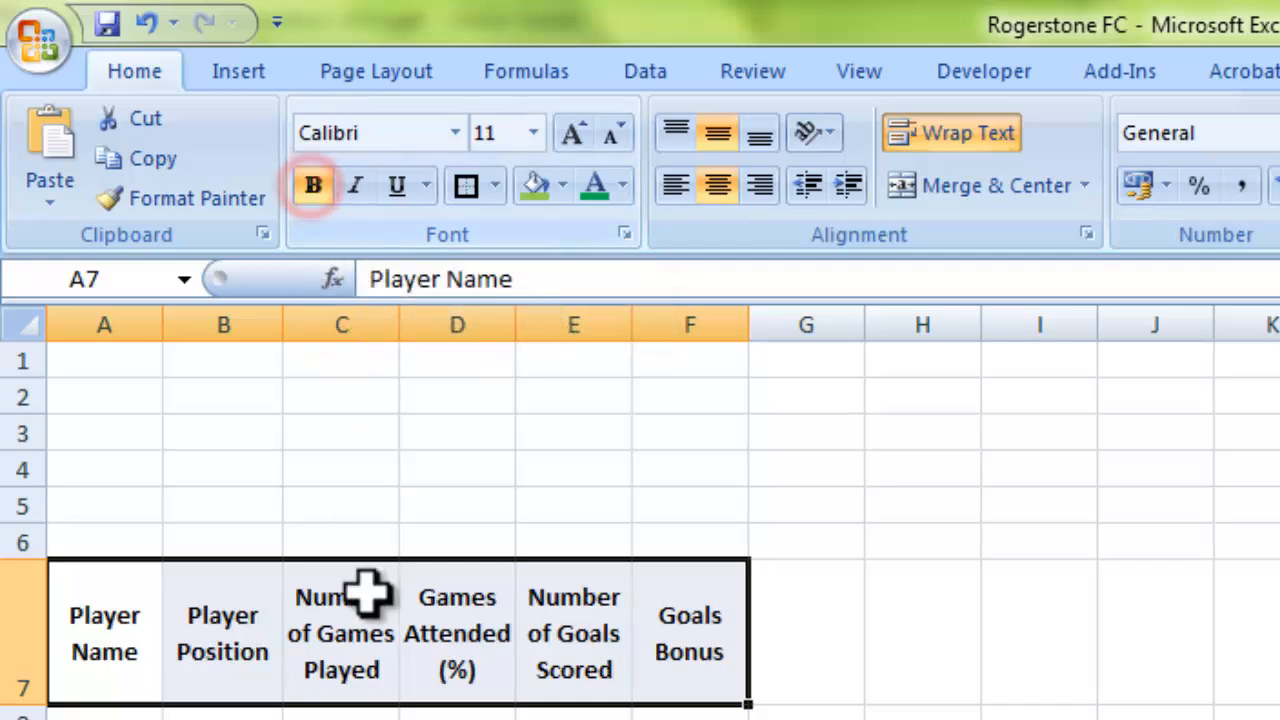
Try underline and italic on the headings in A7:F7, and remove both formats again.
left_click(397, 188)
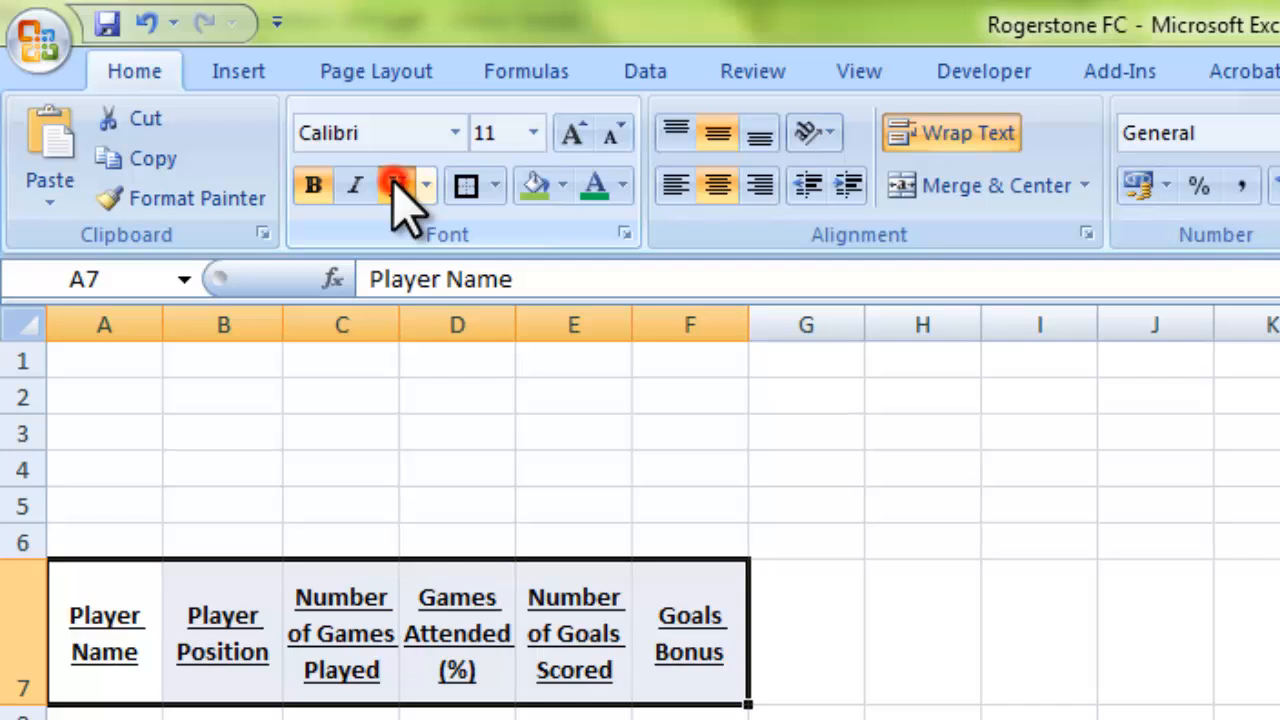
left_click(353, 190)
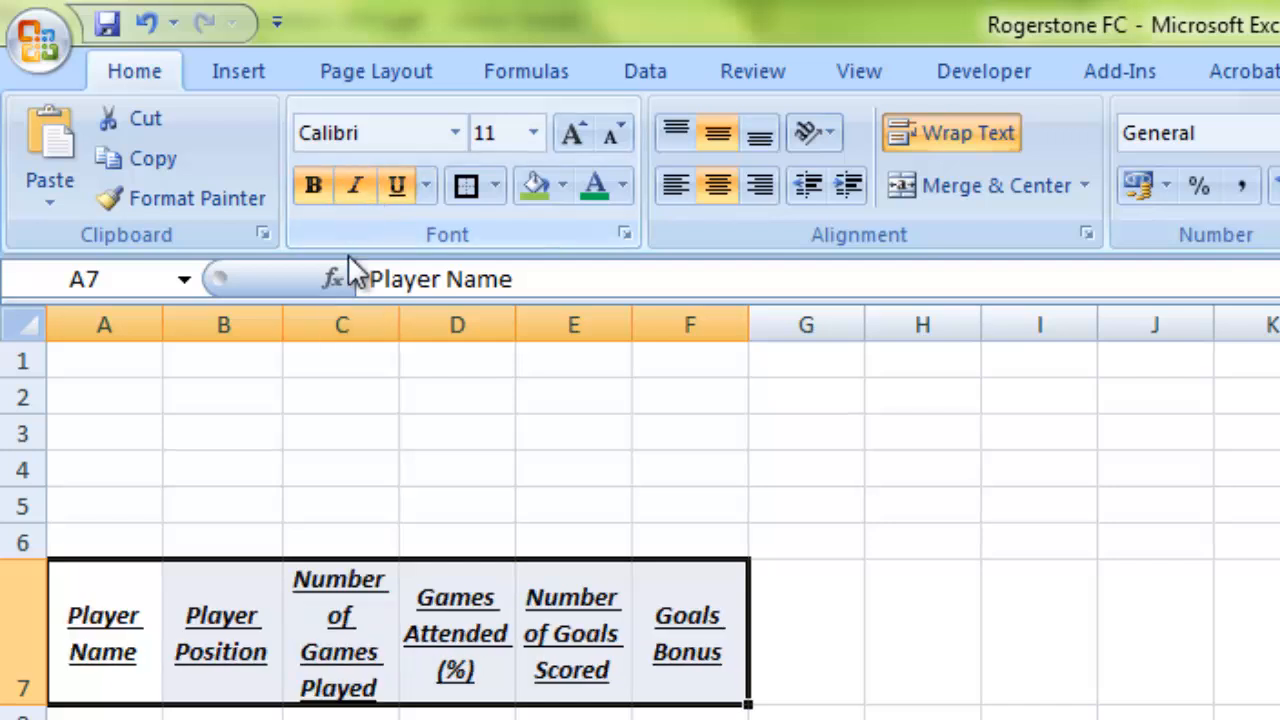
left_click(396, 188)
left_click(353, 188)
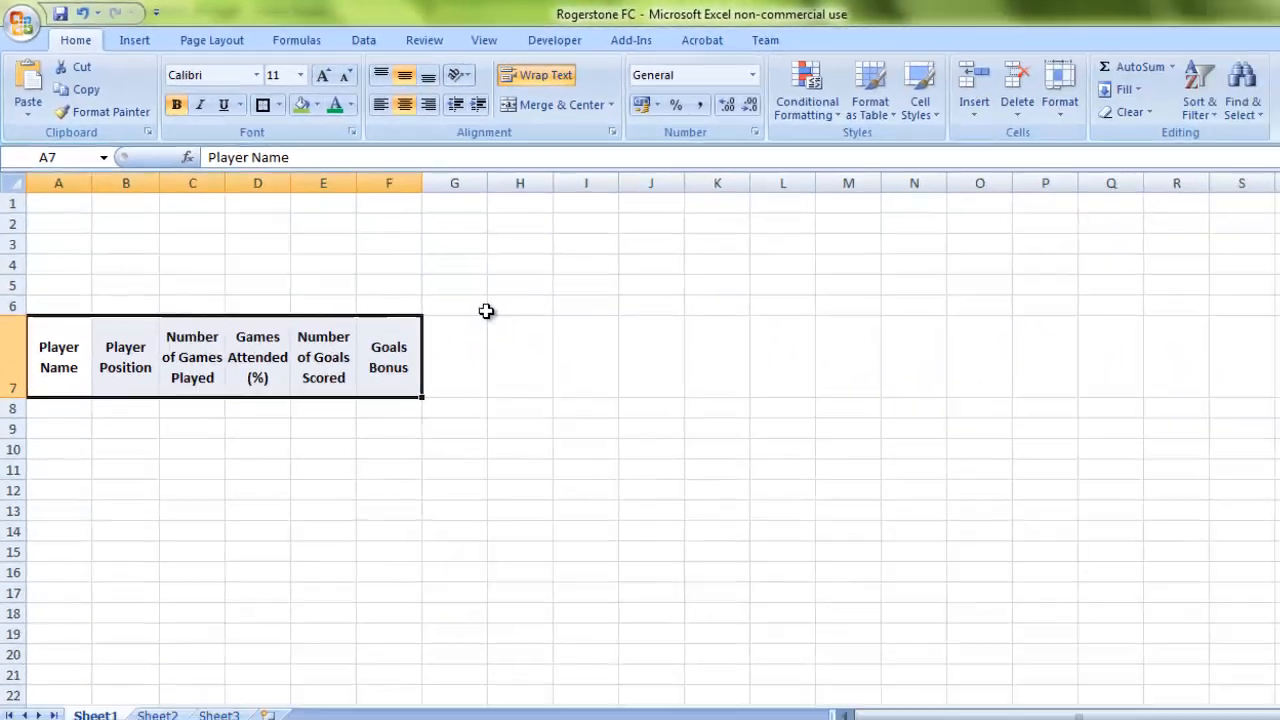
left_click(806, 542)
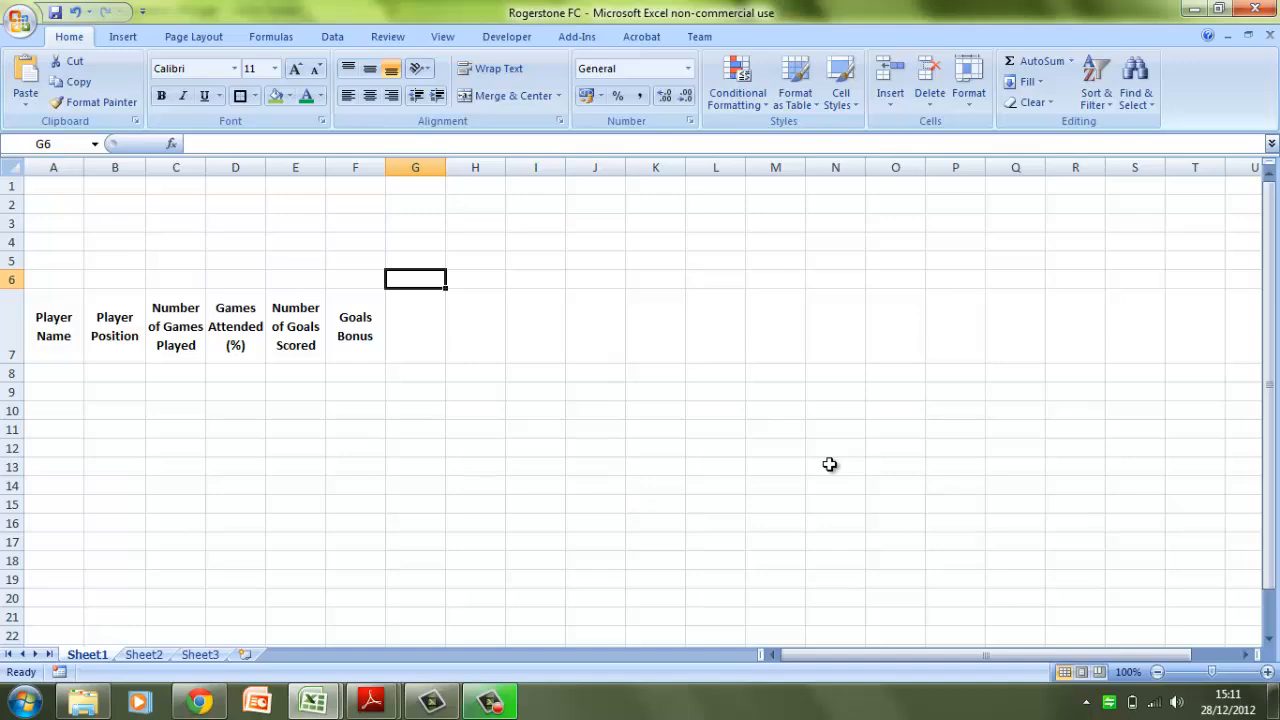
Switch to the 433201e Teachers Instructions PDF and examine the Advanced skills criteria for enhanced layout and text wrap.
mouse_move(371, 703)
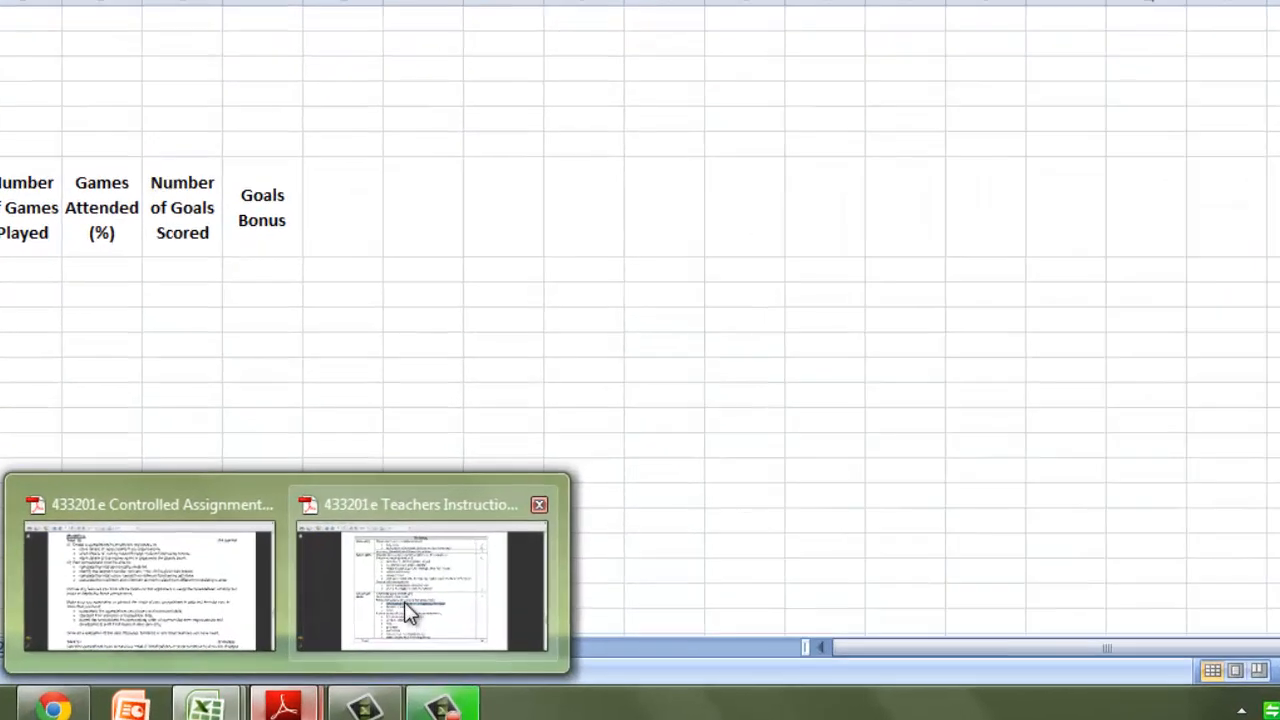
left_click(466, 637)
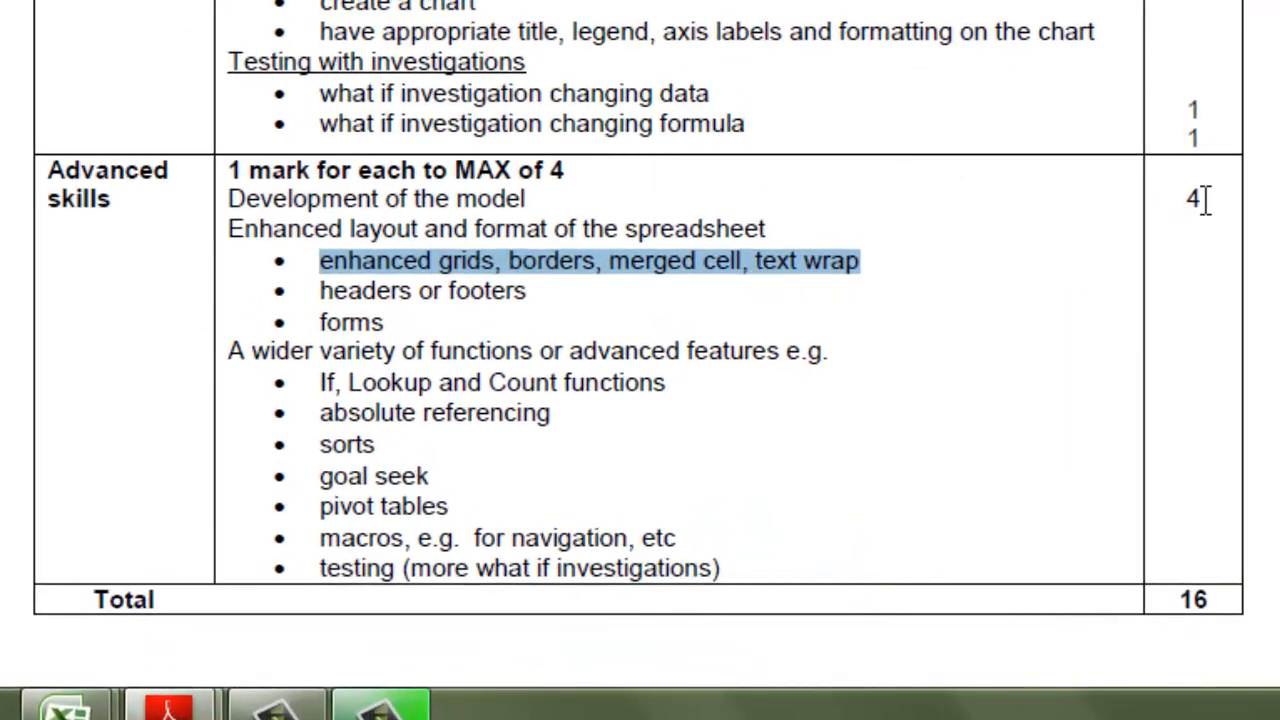
left_click(932, 258)
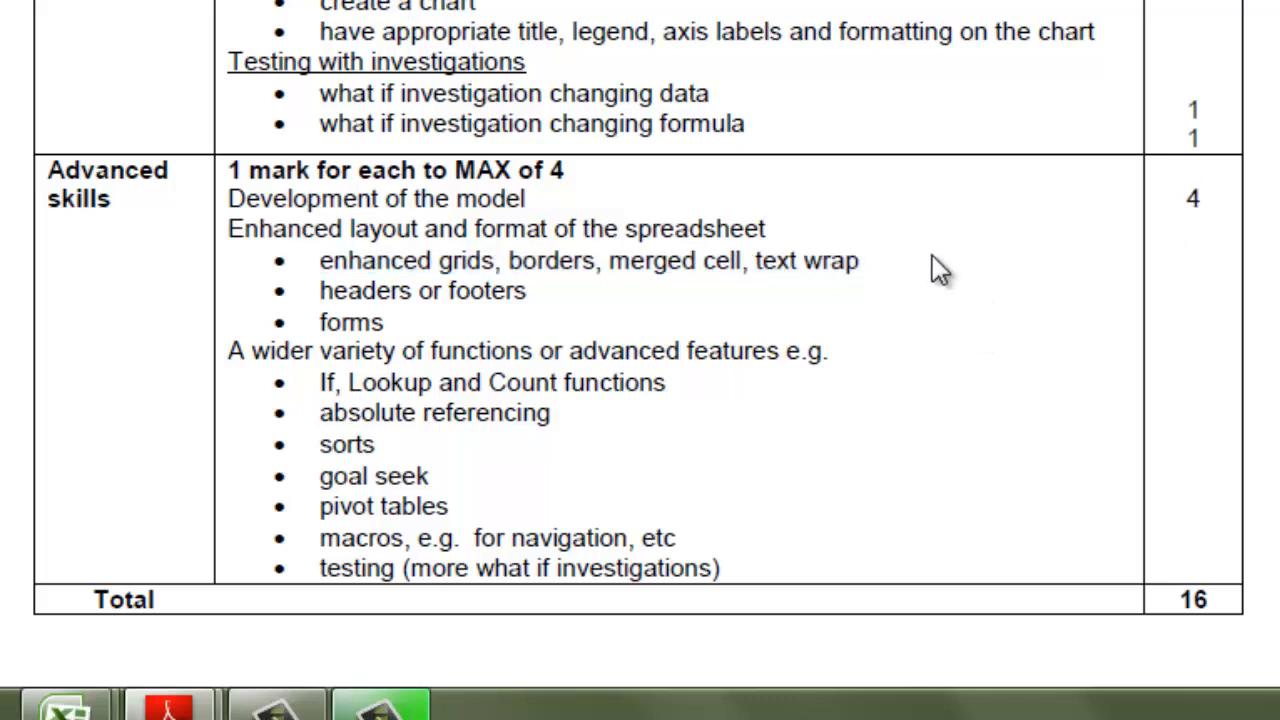